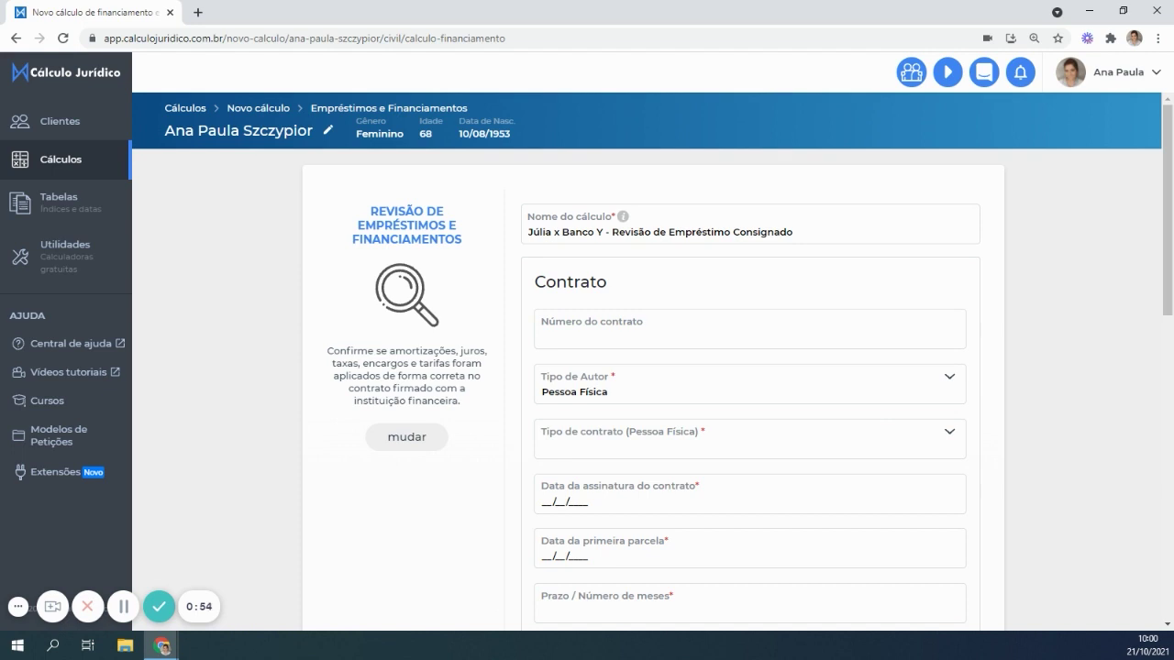
# Fill in the contract number and set the contract type to Crédito pessoal consignado público
pyautogui.click(561, 340)
pyautogui.write('2')
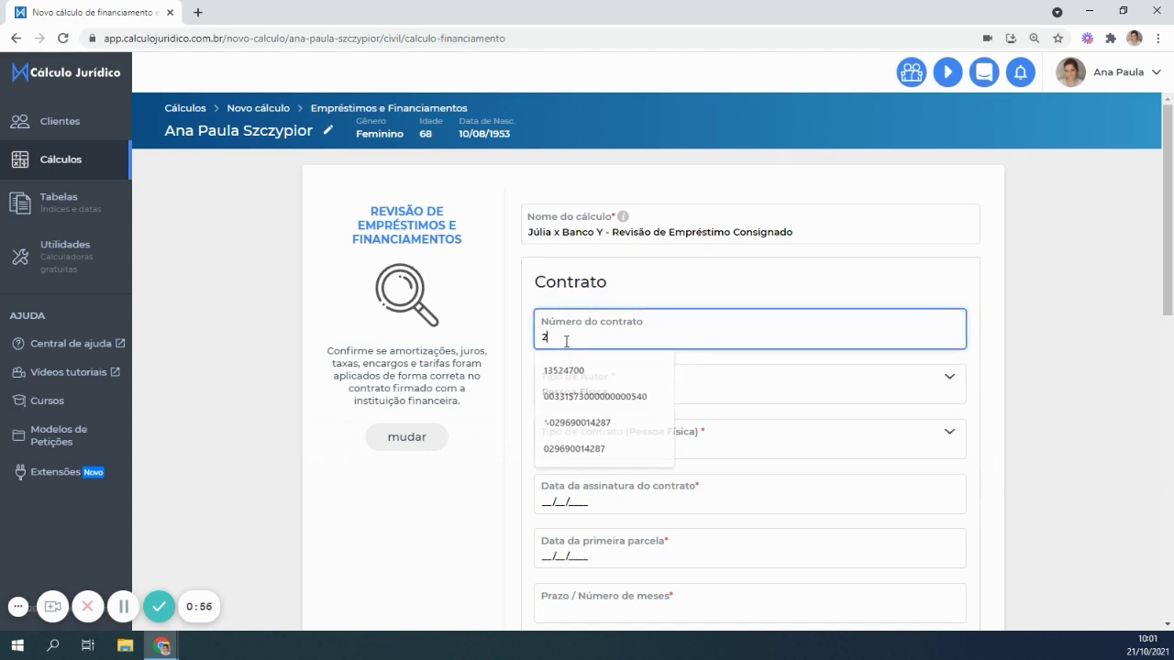
pyautogui.write('021')
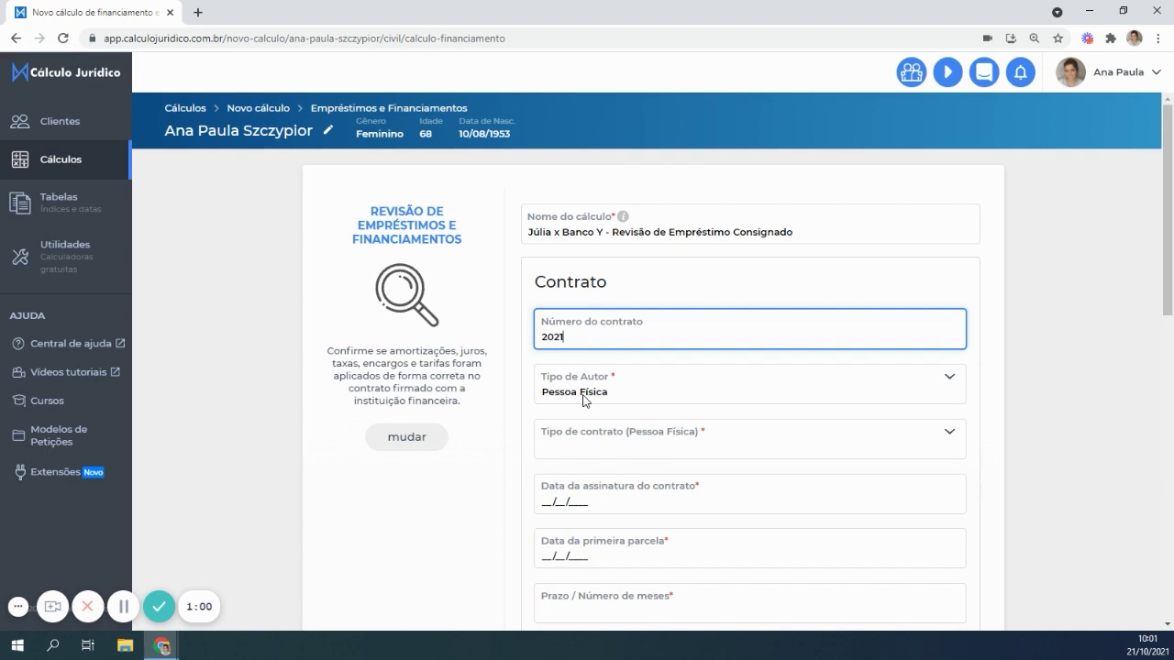
pyautogui.click(581, 440)
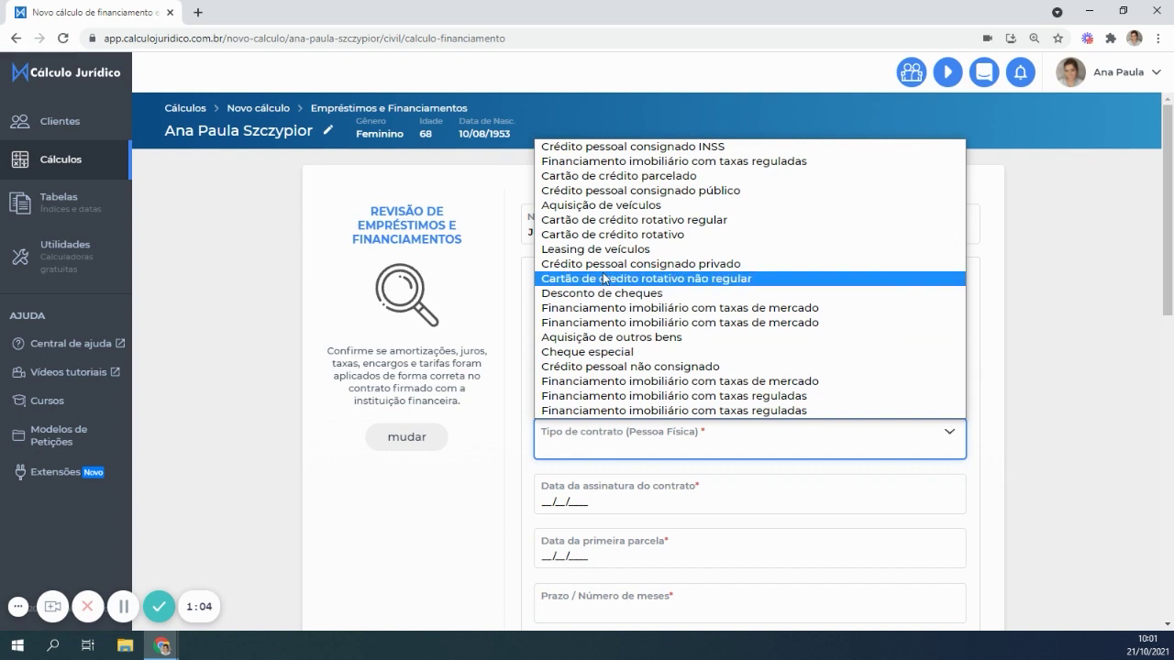
pyautogui.click(610, 197)
# Enter 11/12/2015 as the contract signing date, 22/02/2016 as the first installment date, and a term of 96 months
pyautogui.click(545, 503)
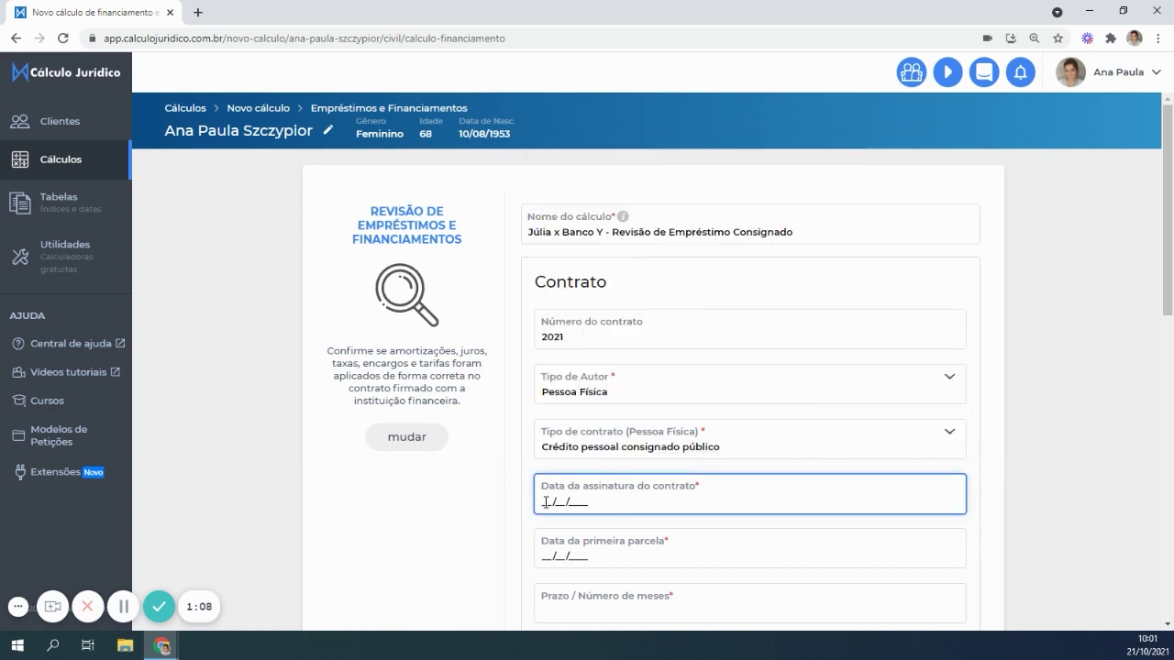
pyautogui.write('11/12/2015')
pyautogui.click(541, 554)
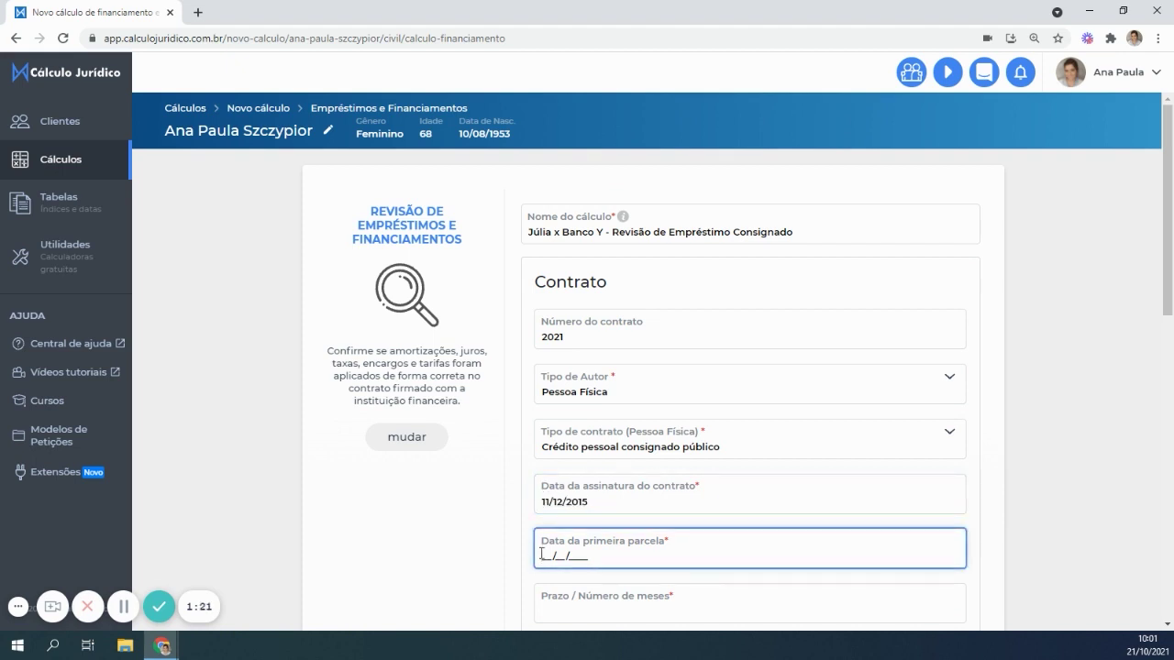
pyautogui.write('22/02/2016')
pyautogui.click(598, 608)
pyautogui.write('96')
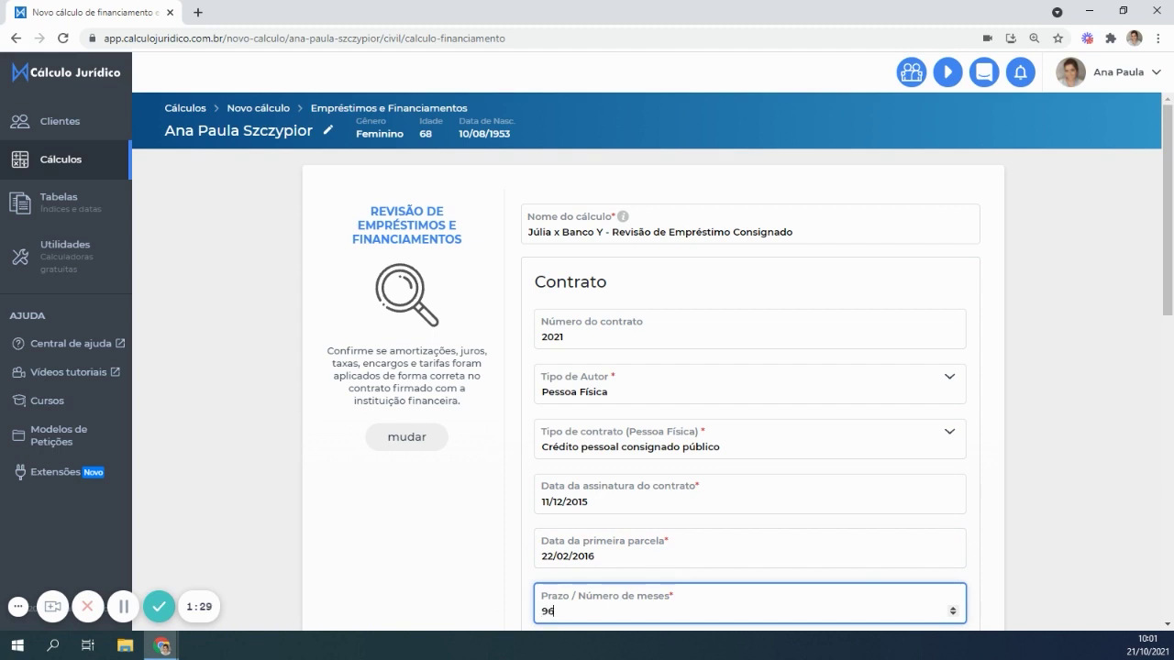
# Set the calculation base date in the Gerais section to 21/10/2021
pyautogui.scroll(-3, 639, 482)
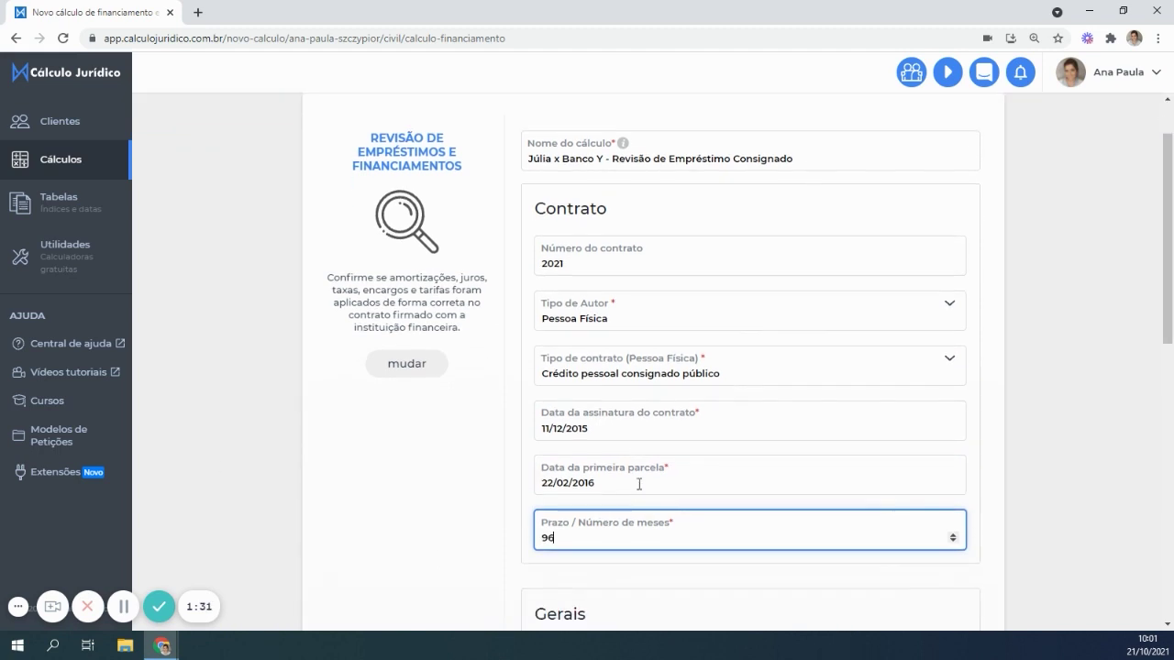
pyautogui.scroll(-1, 639, 488)
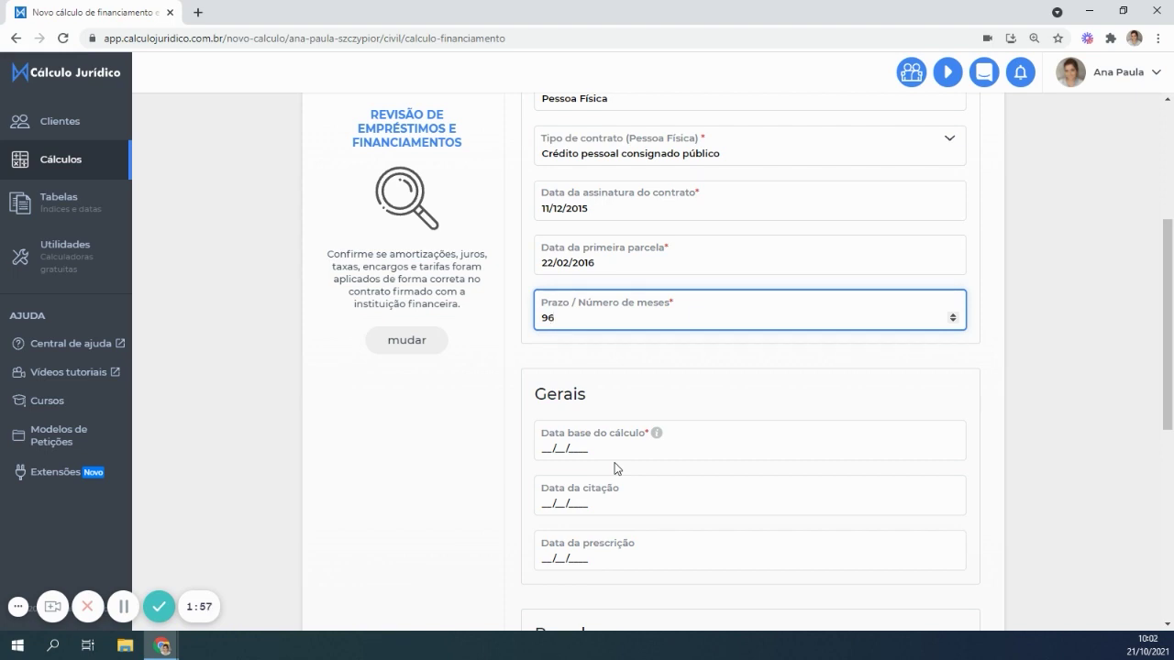
pyautogui.click(550, 451)
pyautogui.write('21/10/')
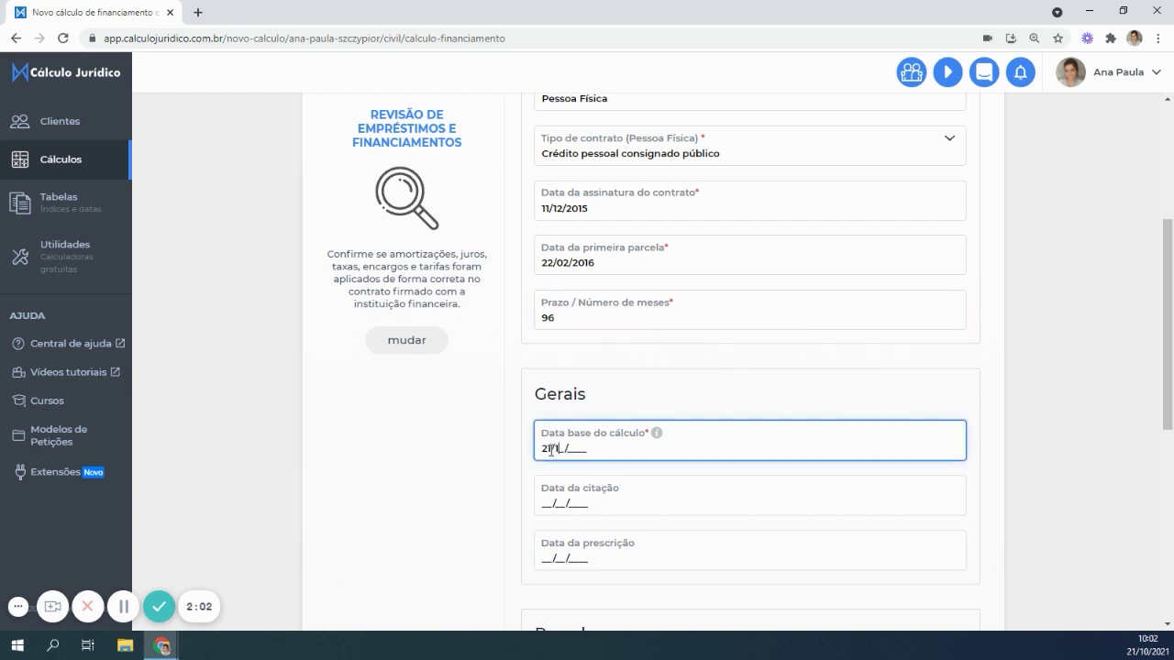
pyautogui.write('2021')
# Choose to advance installments and discount their interest (cobrar o valor presente), with 24/07/2017 as the anticipation date
pyautogui.scroll(-1, 614, 463)
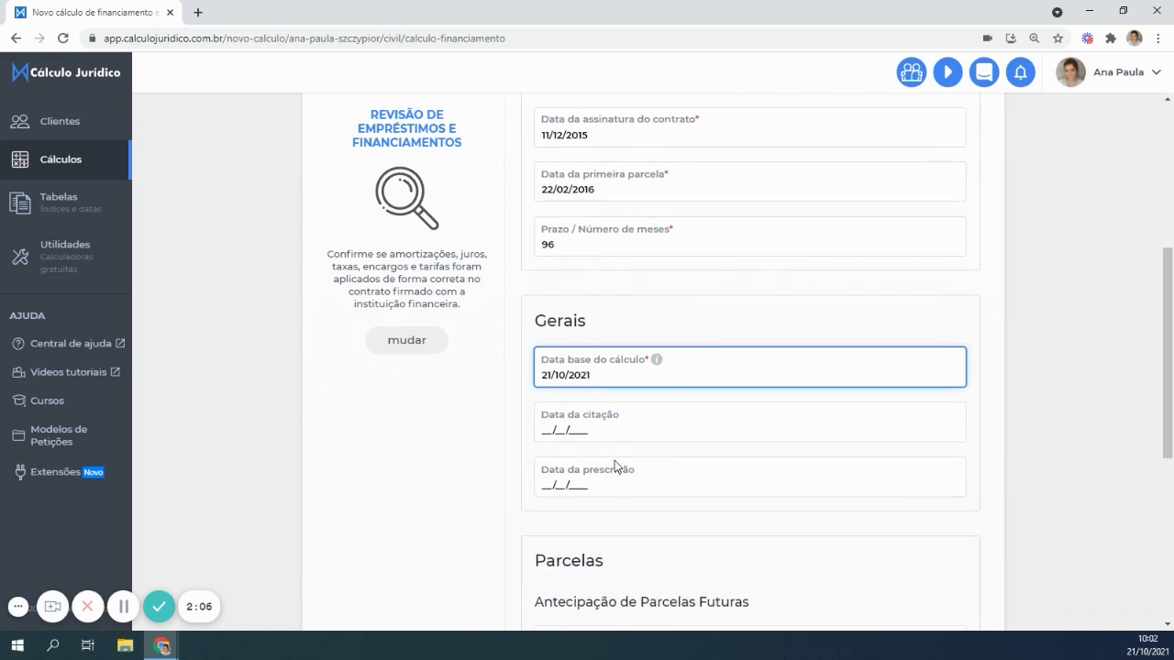
pyautogui.scroll(-3, 651, 495)
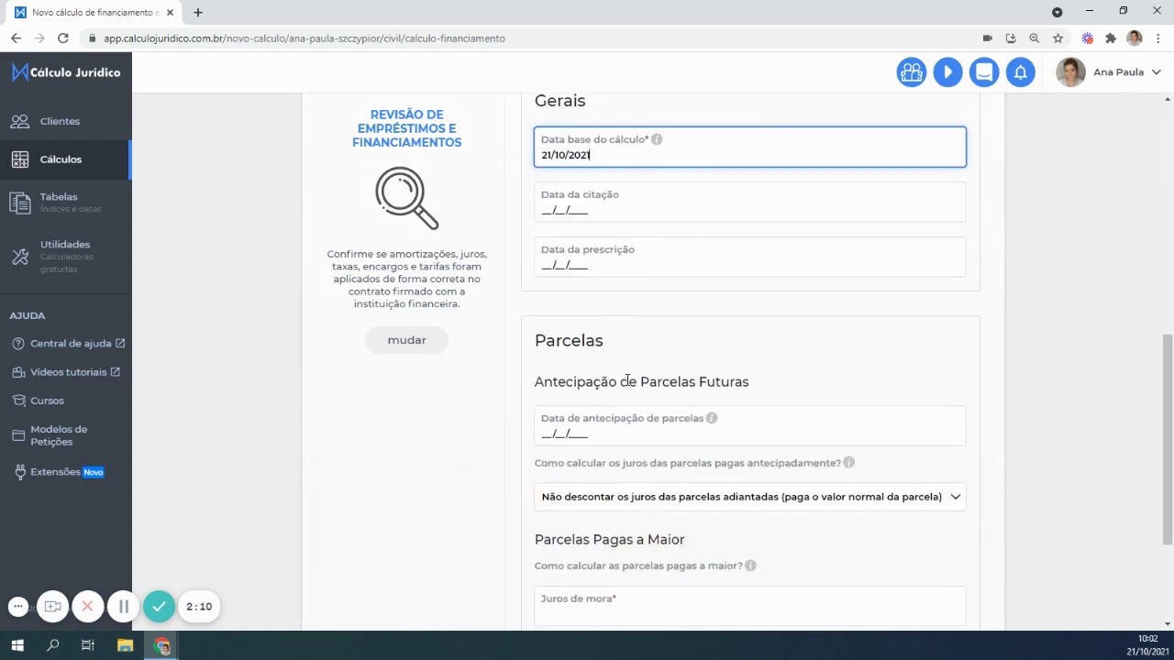
pyautogui.scroll(-1, 688, 445)
pyautogui.scroll(-1, 688, 448)
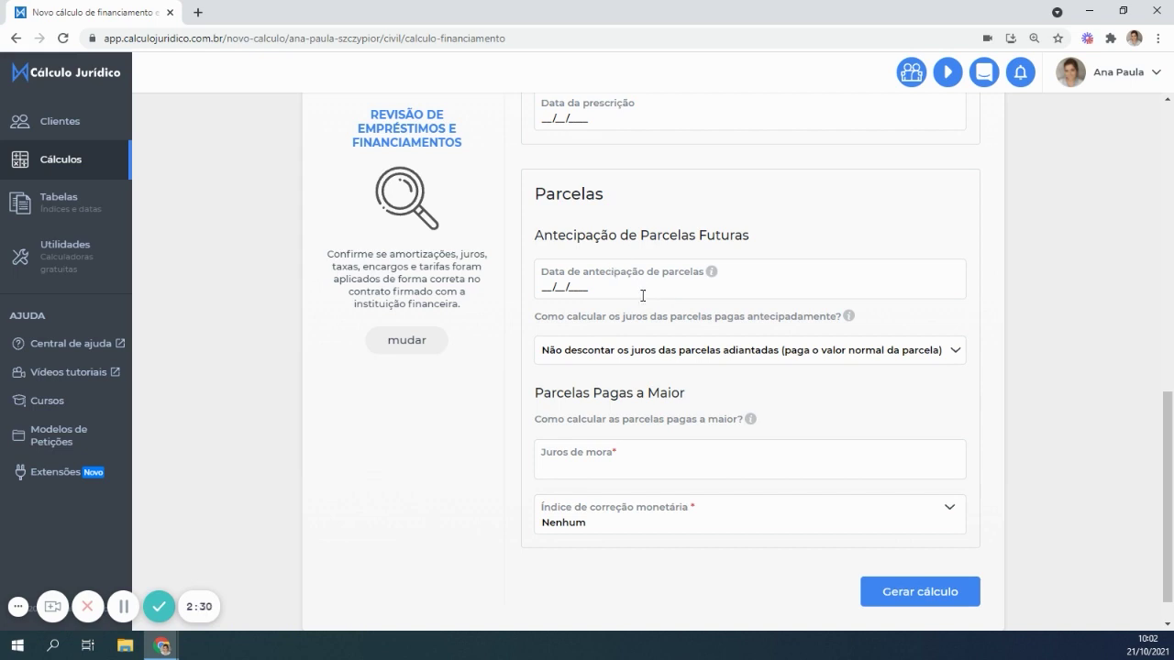
pyautogui.click(668, 357)
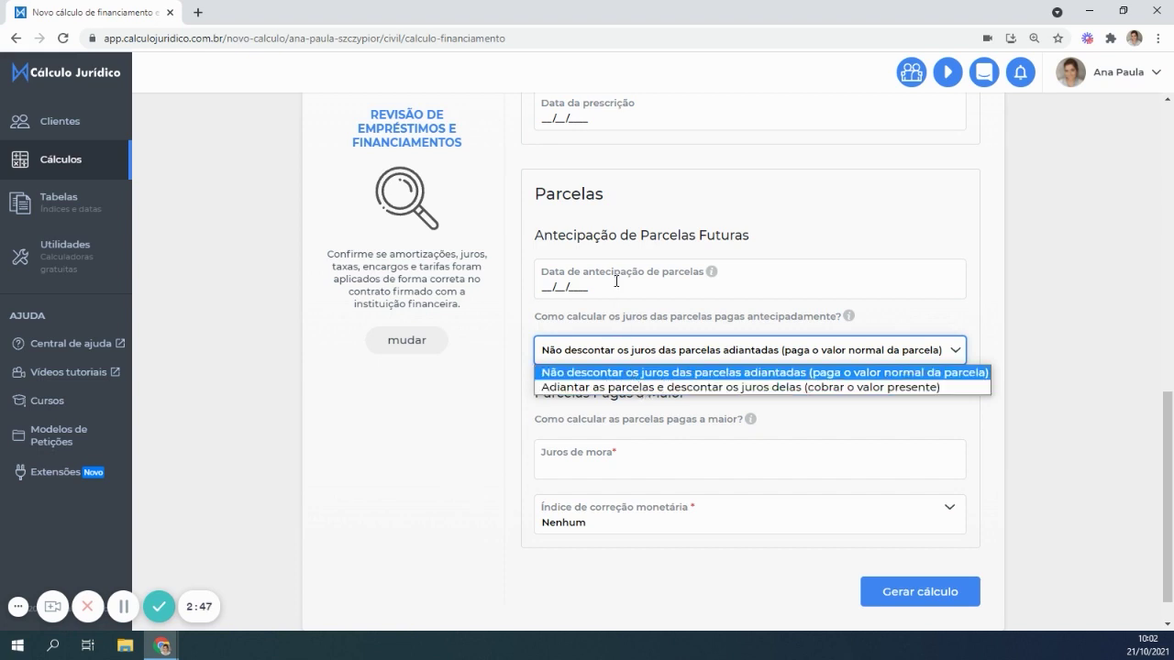
pyautogui.click(602, 388)
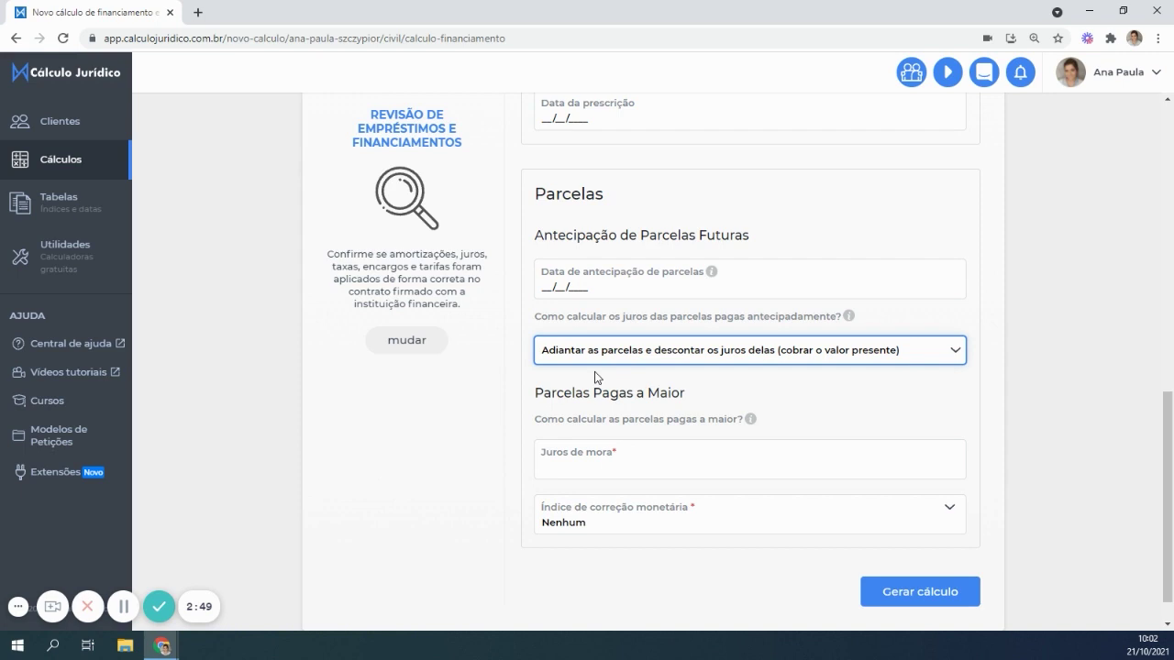
pyautogui.click(541, 283)
pyautogui.write('24/07/')
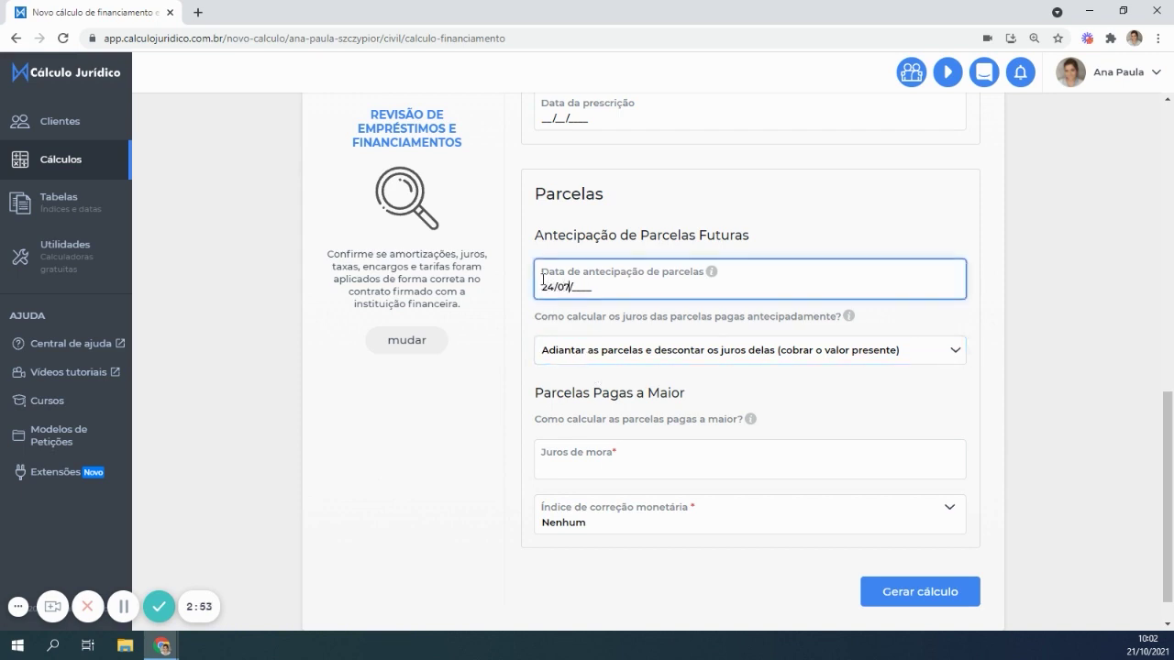
pyautogui.write('2017')
# For overpaid installments, set the late interest (Juros de mora) to 1 and the monetary correction index to TJSP
pyautogui.scroll(3, 572, 351)
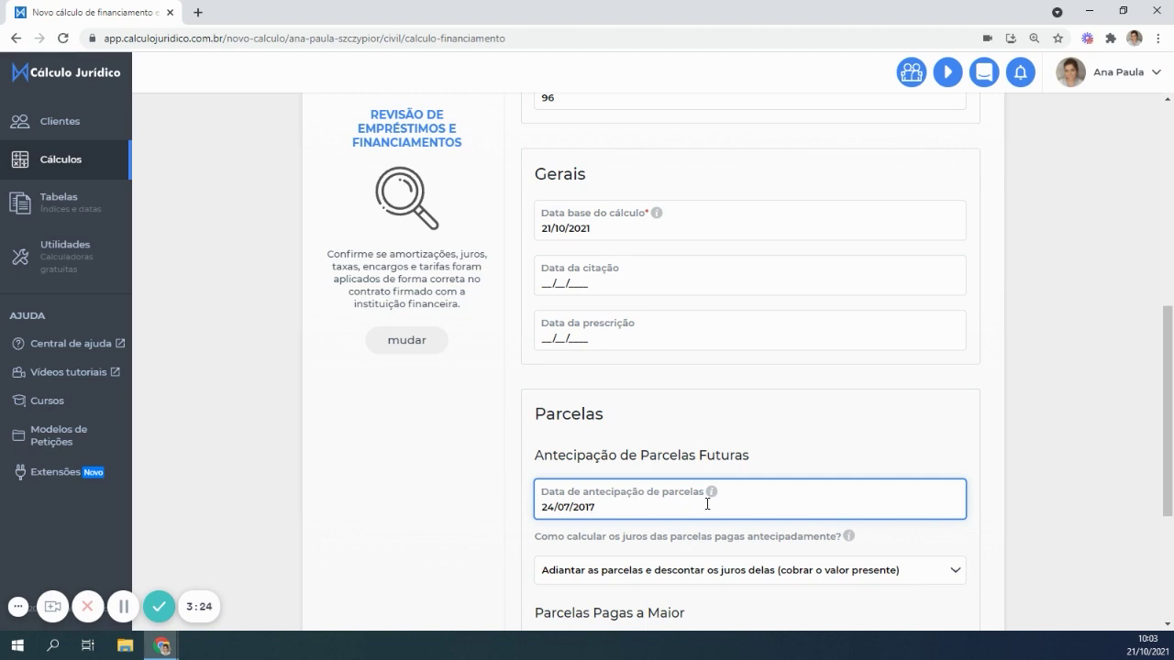
pyautogui.scroll(-3, 708, 504)
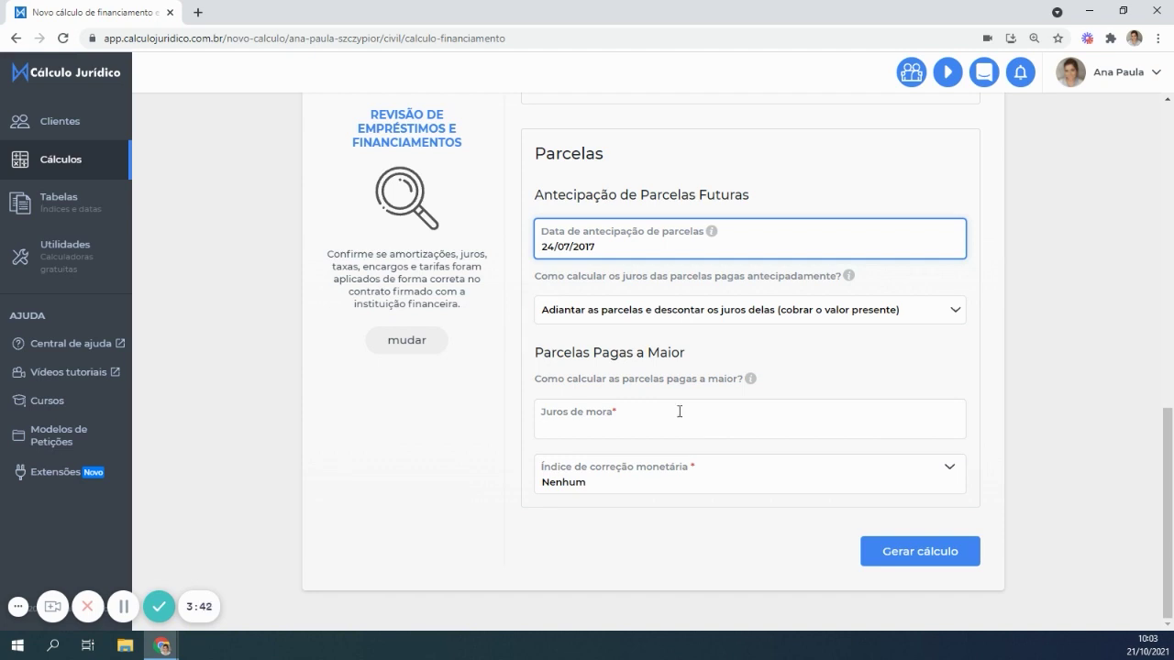
pyautogui.moveTo(753, 384)
pyautogui.click(586, 429)
pyautogui.write('1')
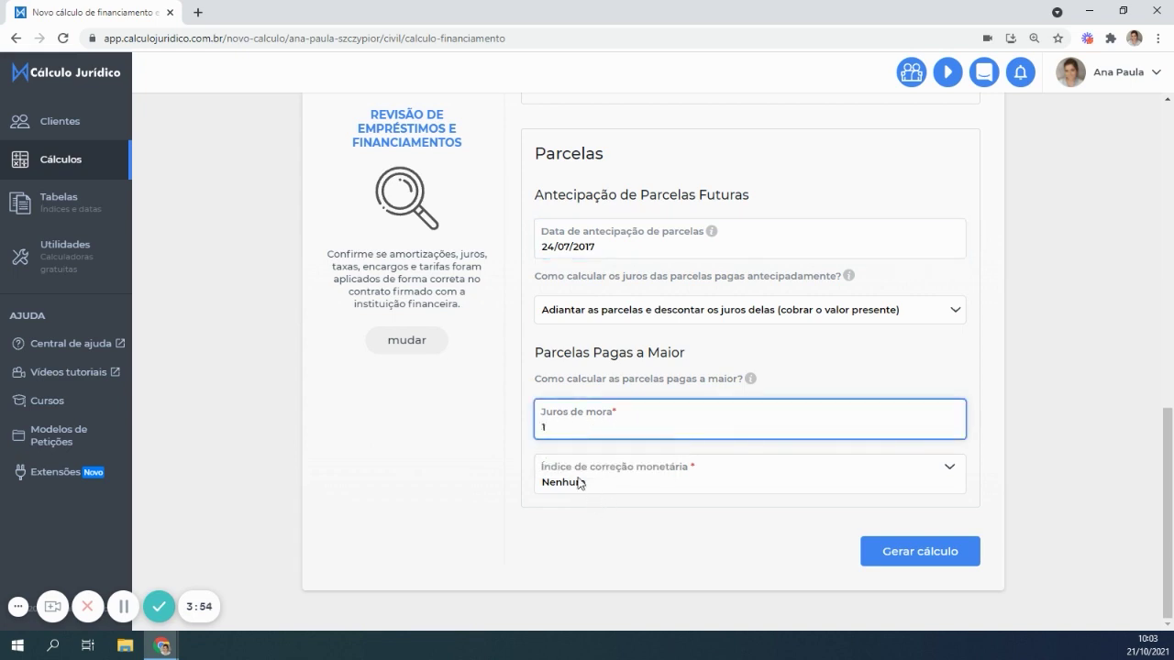
pyautogui.click(578, 481)
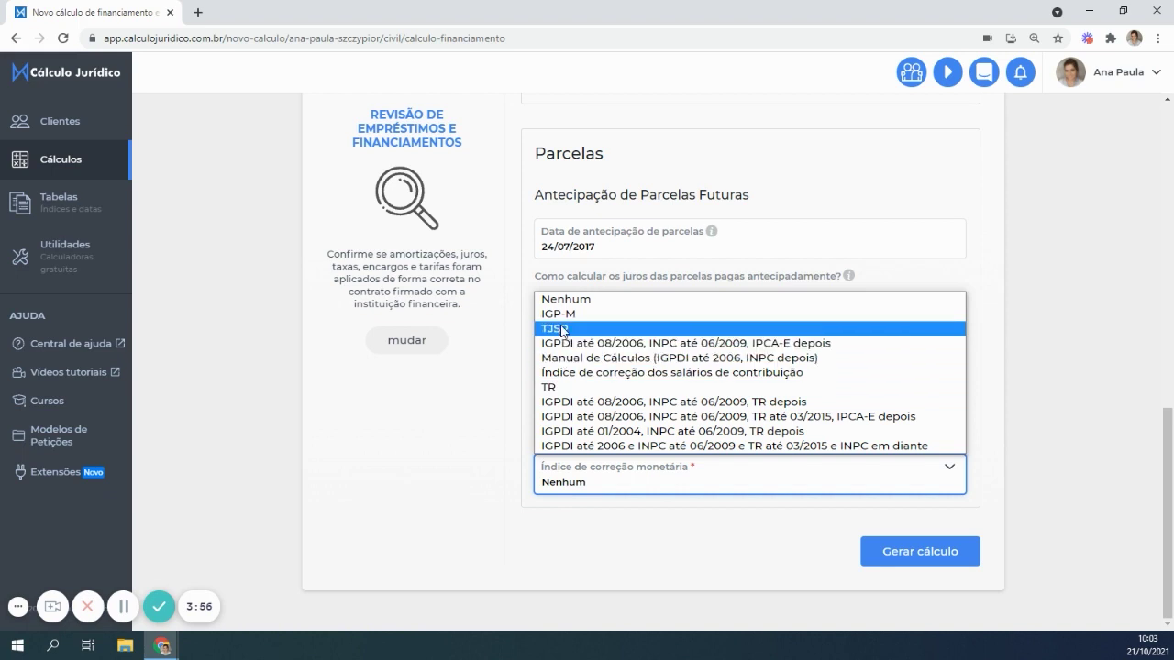
pyautogui.press('Escape')
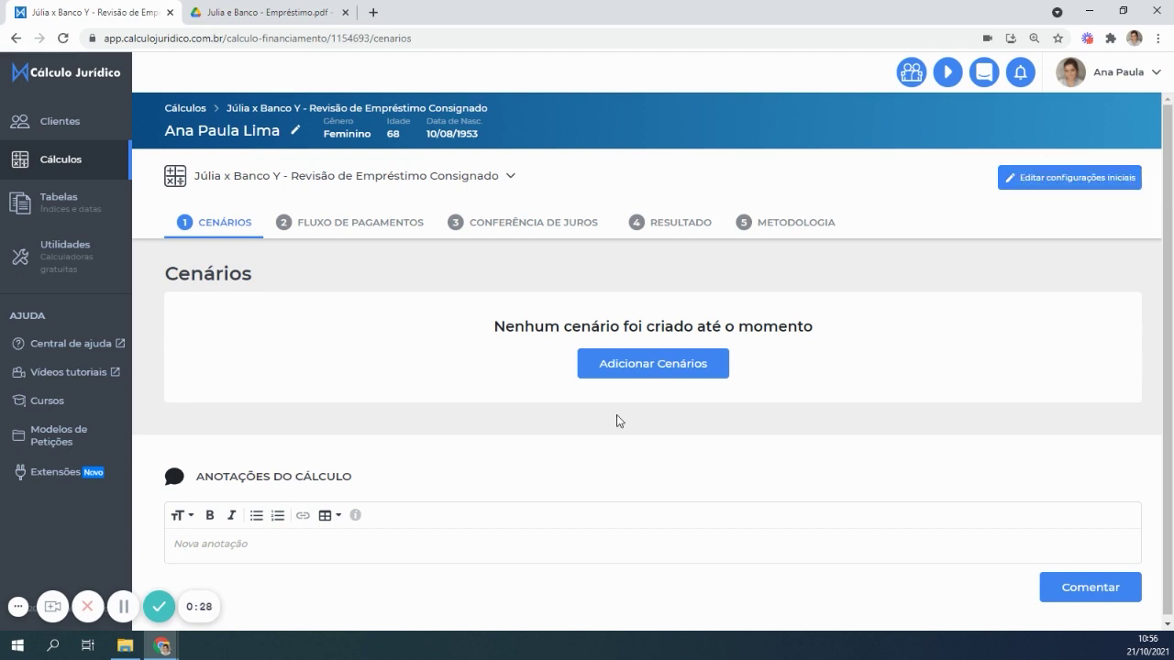
# Review the calculation's initial settings with Crédito pessoal consignado público as the contract type, and save them
pyautogui.click(627, 370)
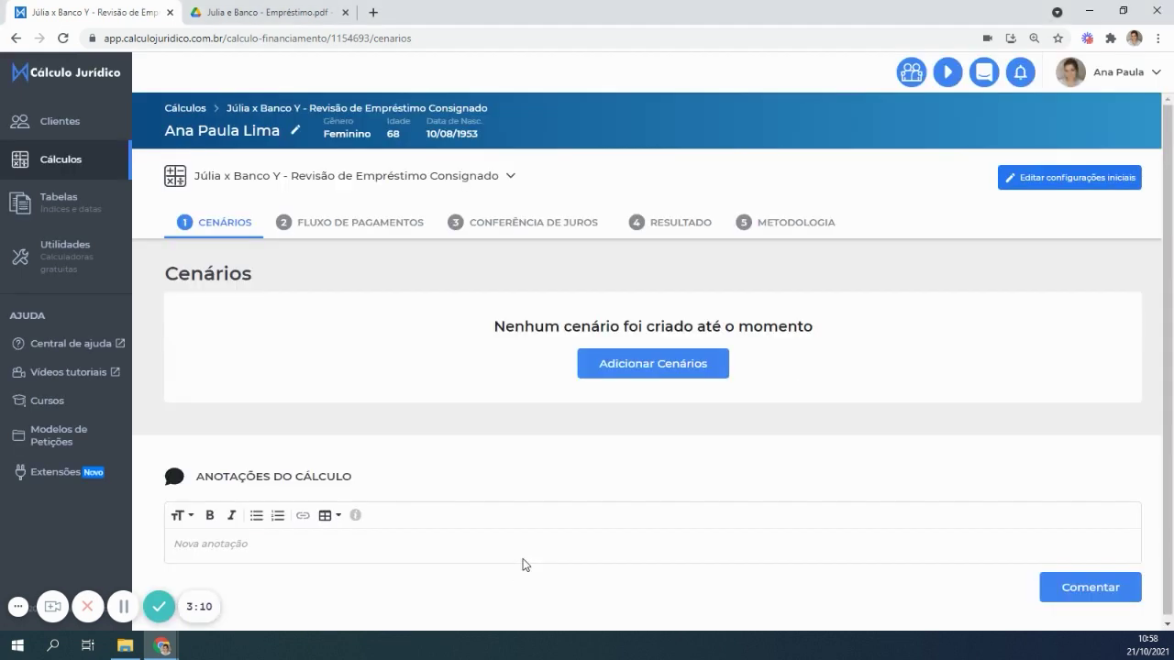
pyautogui.click(1016, 178)
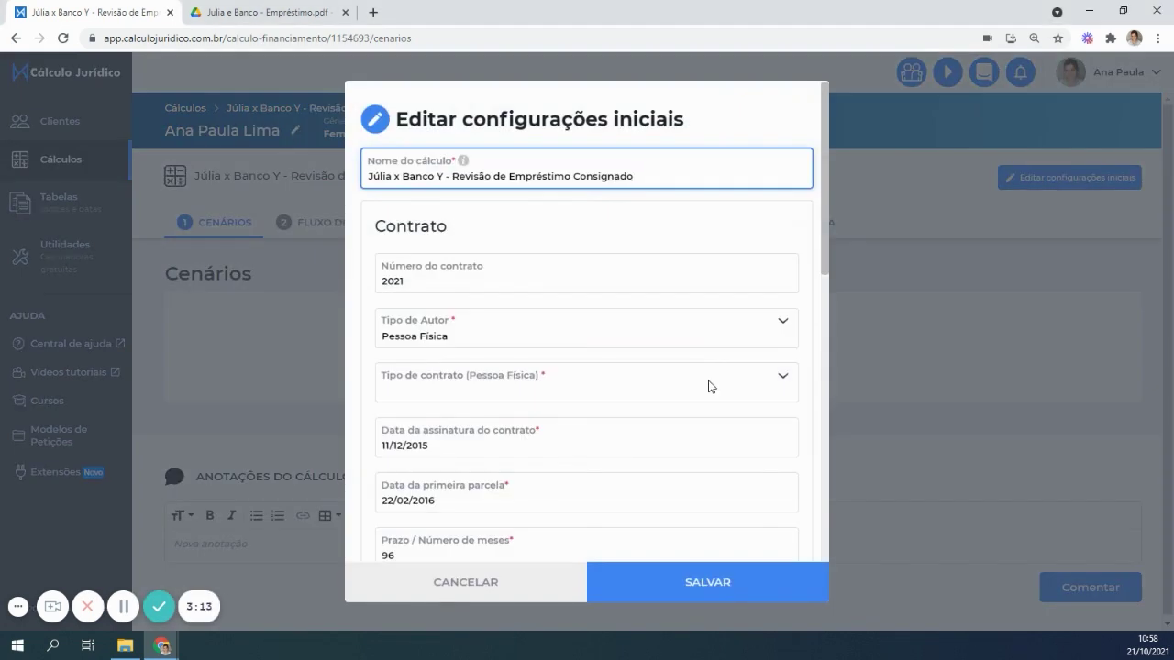
pyautogui.click(715, 383)
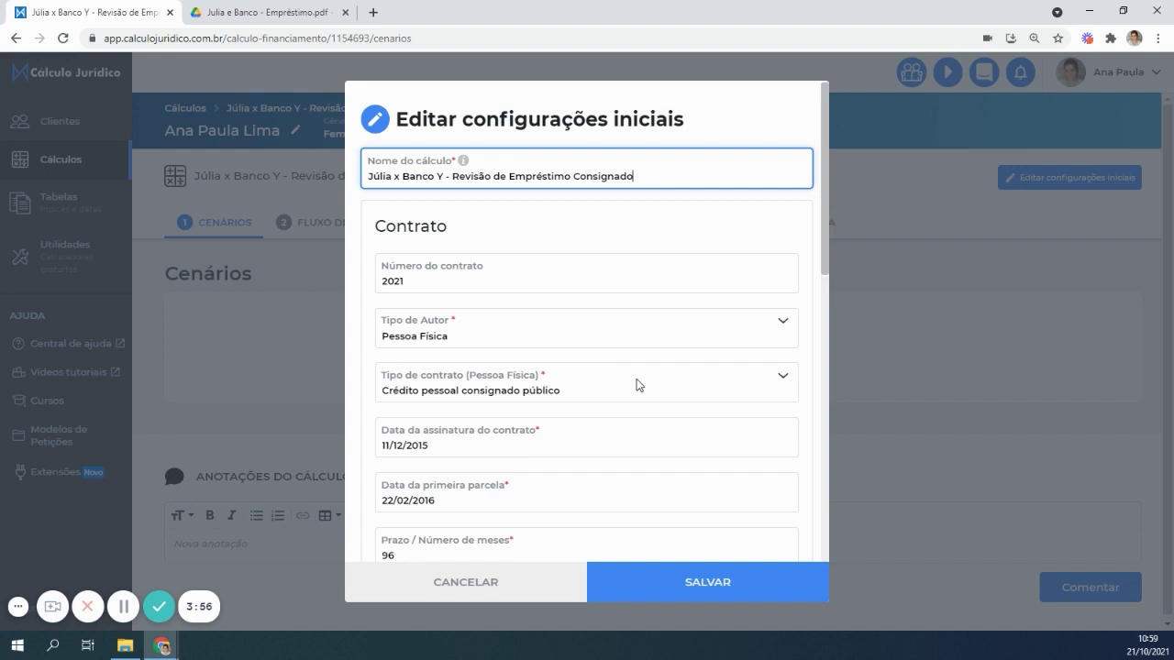
pyautogui.scroll(-7, 636, 383)
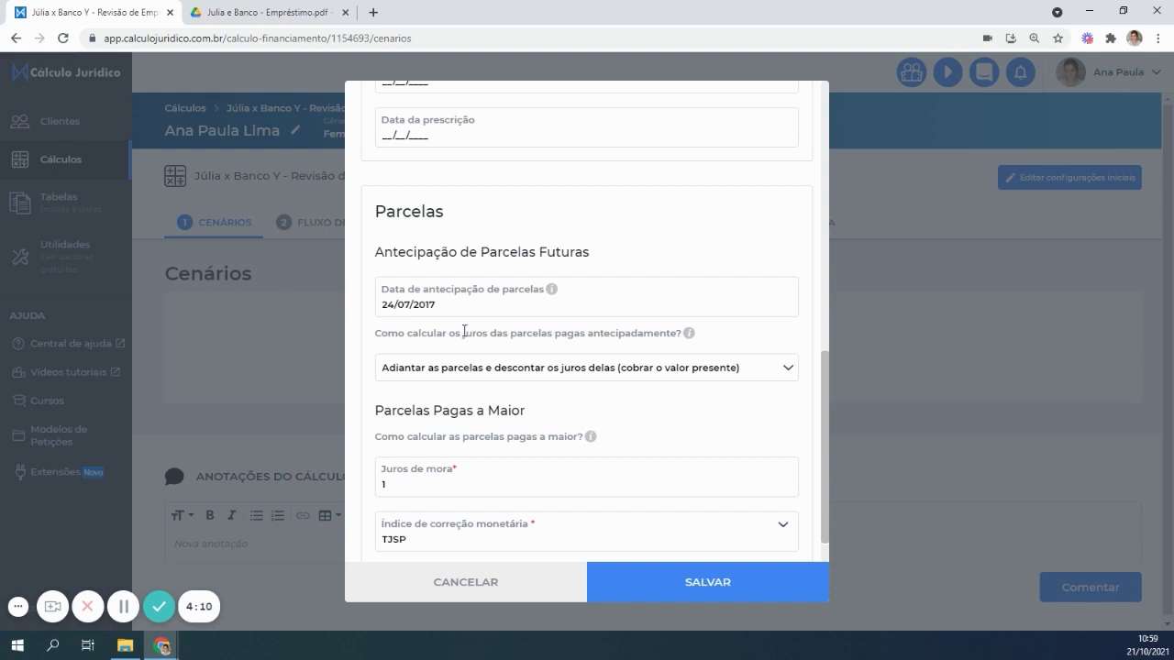
pyautogui.click(647, 579)
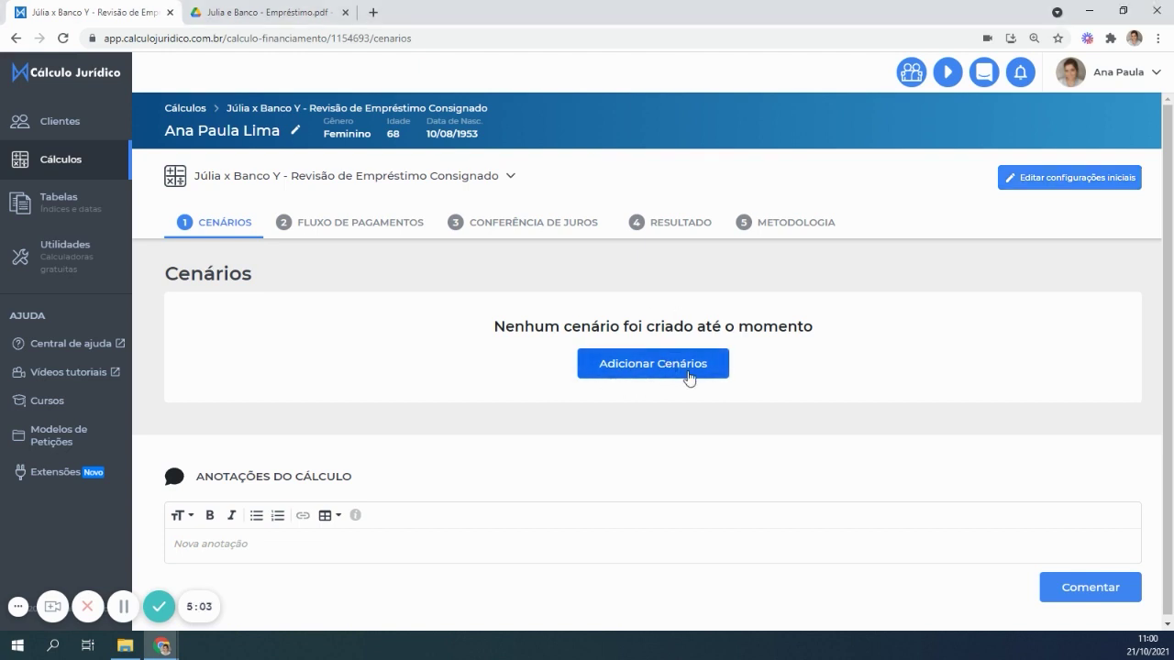
# Start adding scenarios and look over the value, fees, credit description and late-payment charges sections
pyautogui.click(687, 374)
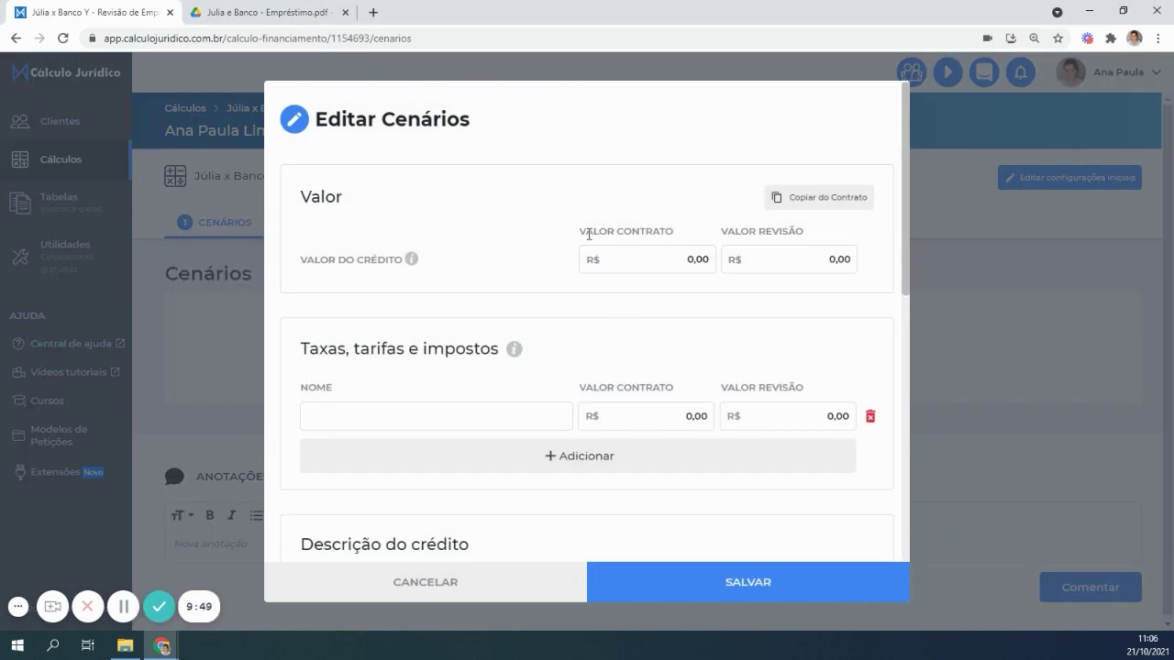
pyautogui.moveTo(579, 232); pyautogui.dragTo(671, 228)
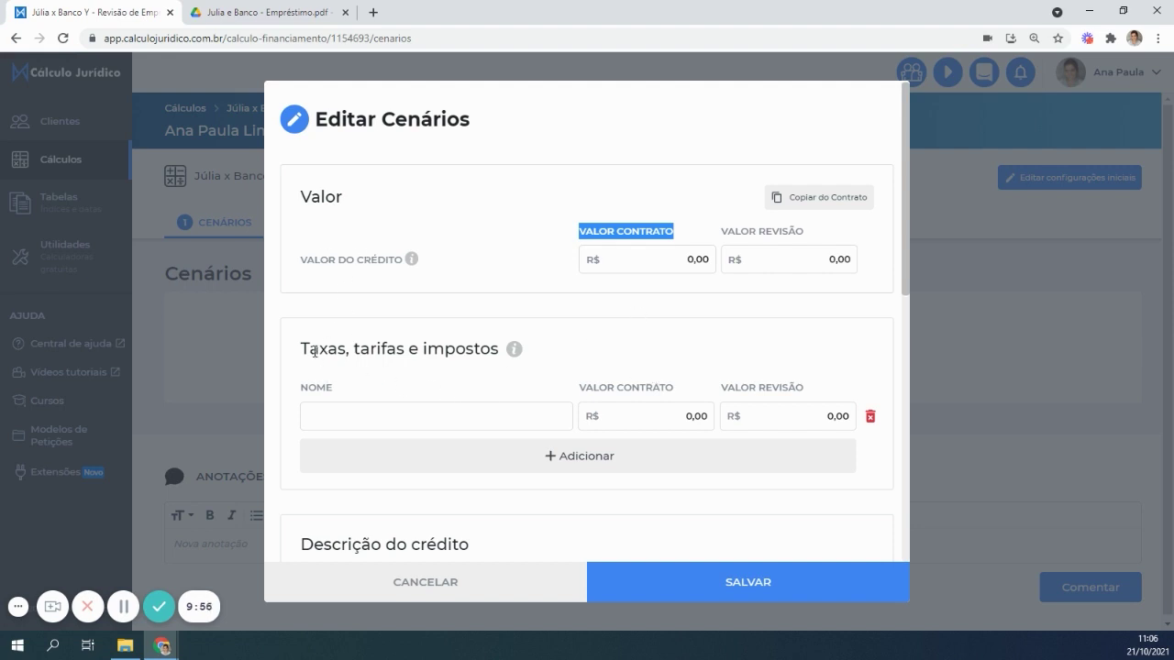
pyautogui.scroll(-2, 510, 411)
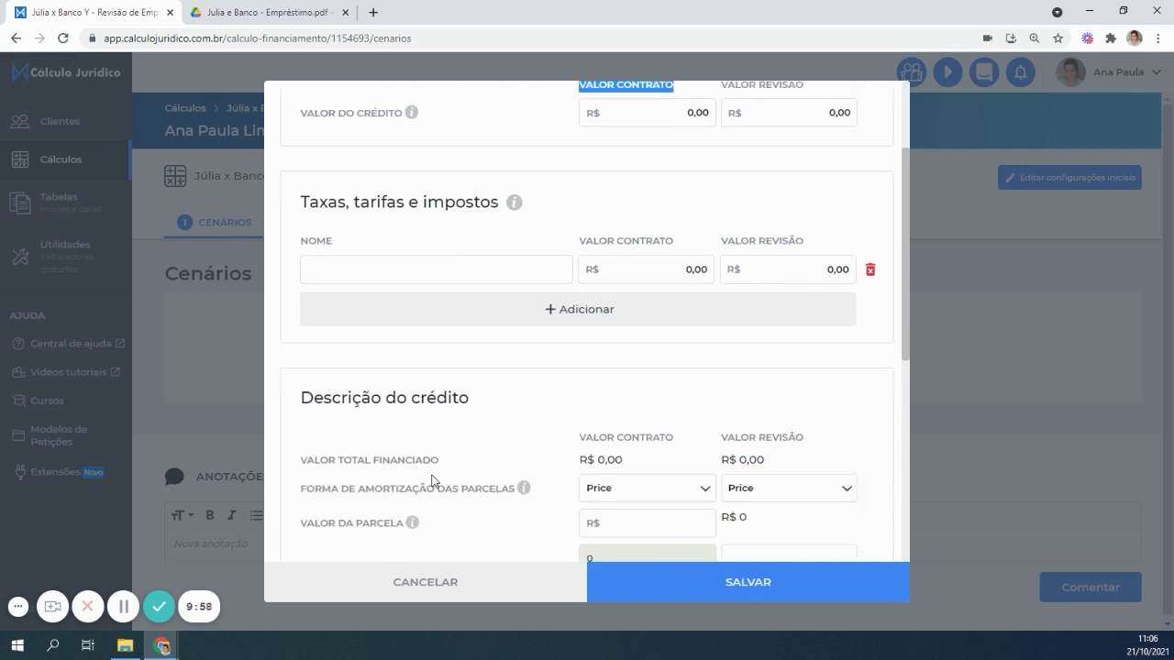
pyautogui.scroll(-6, 403, 367)
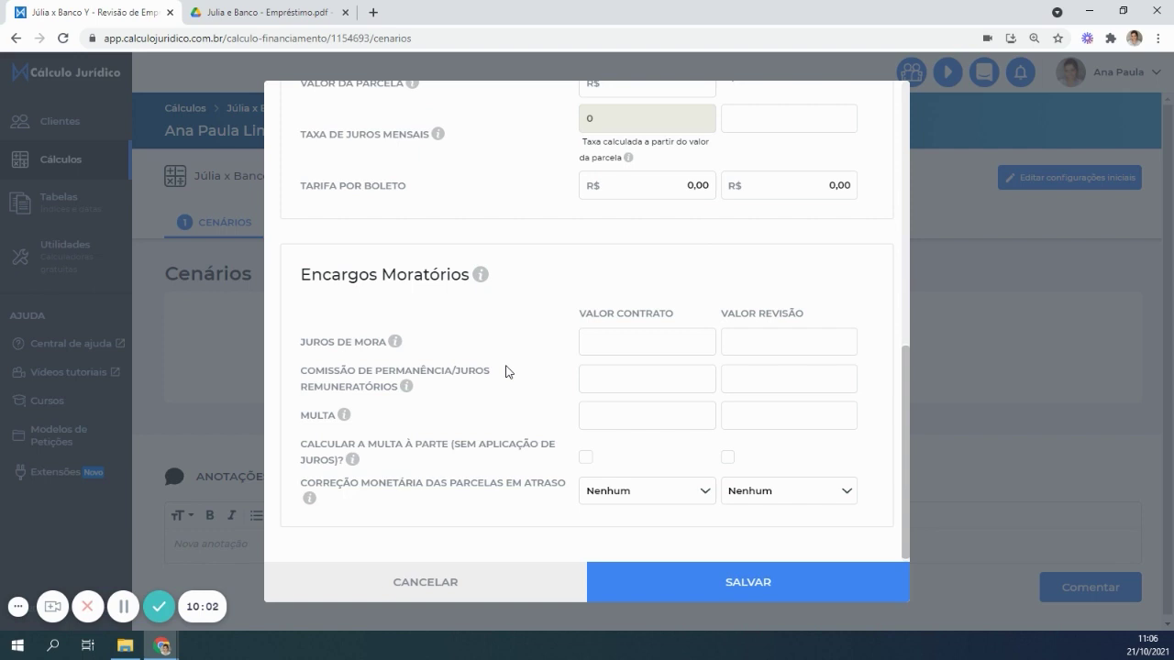
pyautogui.scroll(2, 562, 396)
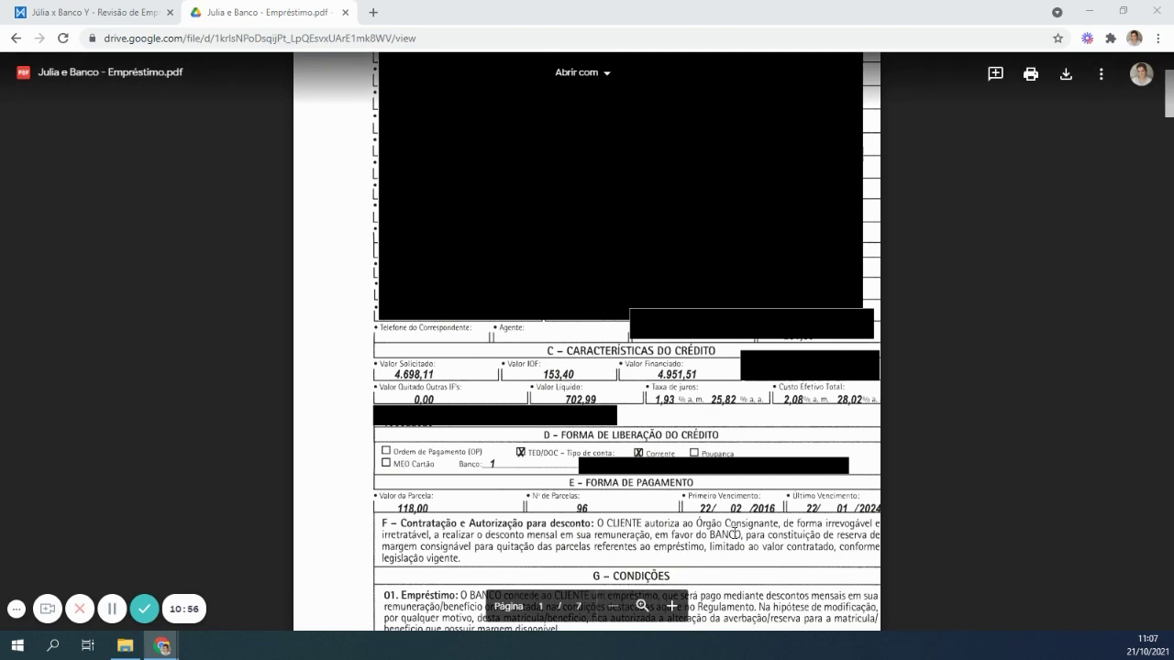
# Consult the loan contract PDF and enter 4.698,11 as the contract value of the credit
pyautogui.scroll(-1, 639, 521)
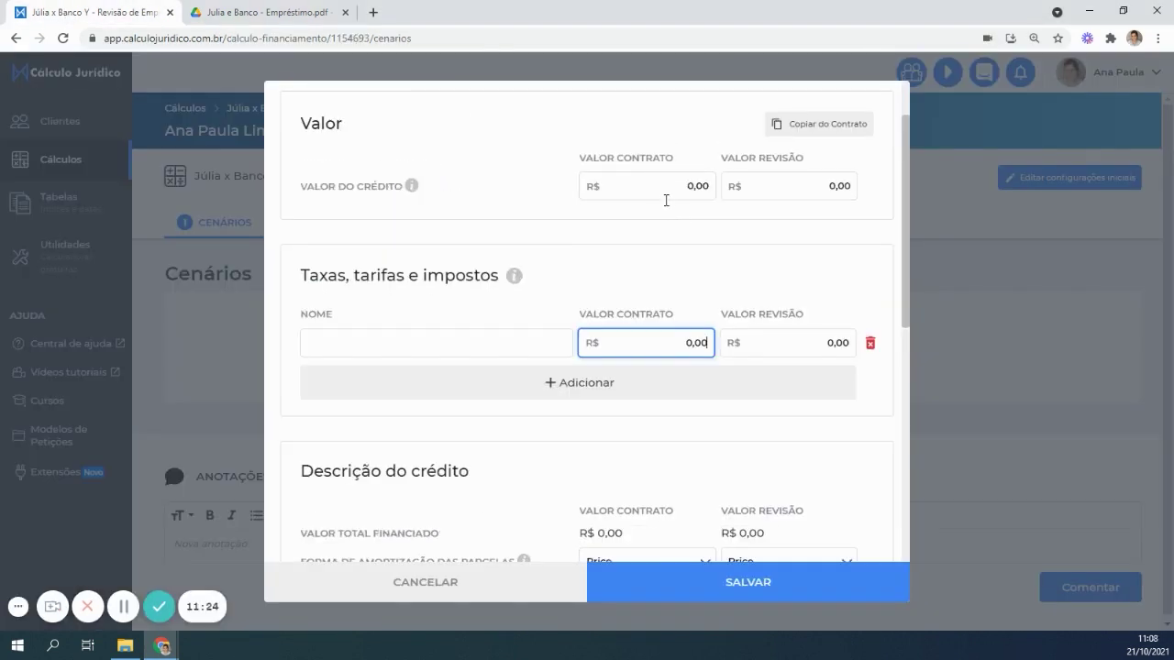
pyautogui.click(665, 193)
pyautogui.write('4.698,11')
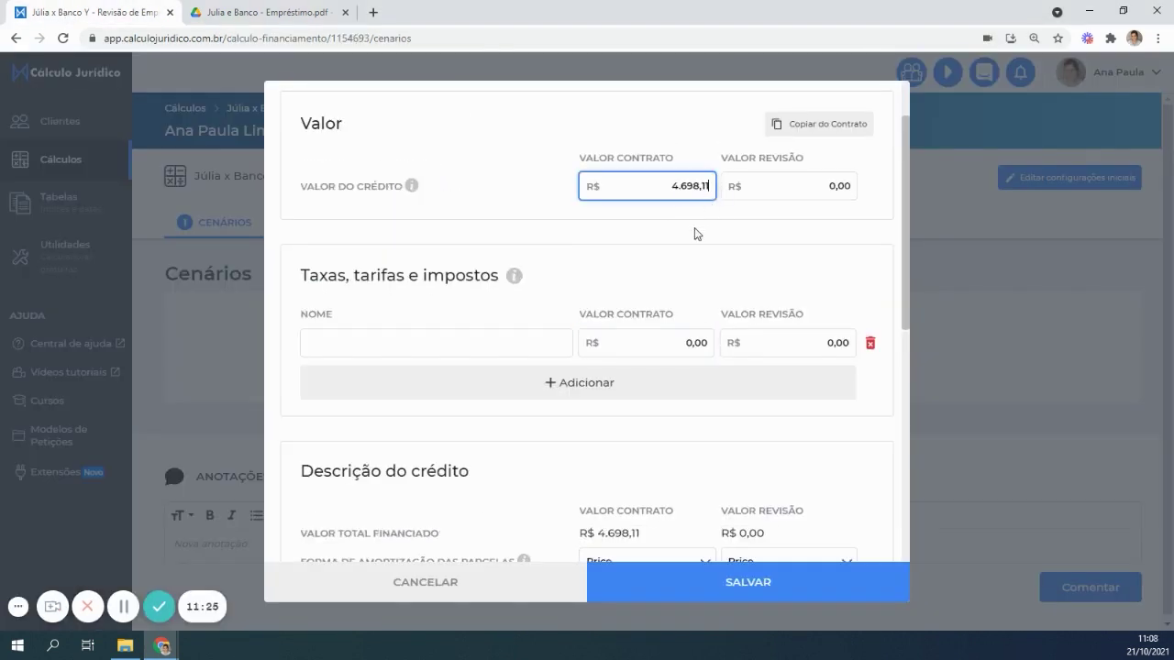
# Name the first entry under Taxas, tarifas e impostos IOF
pyautogui.click(328, 339)
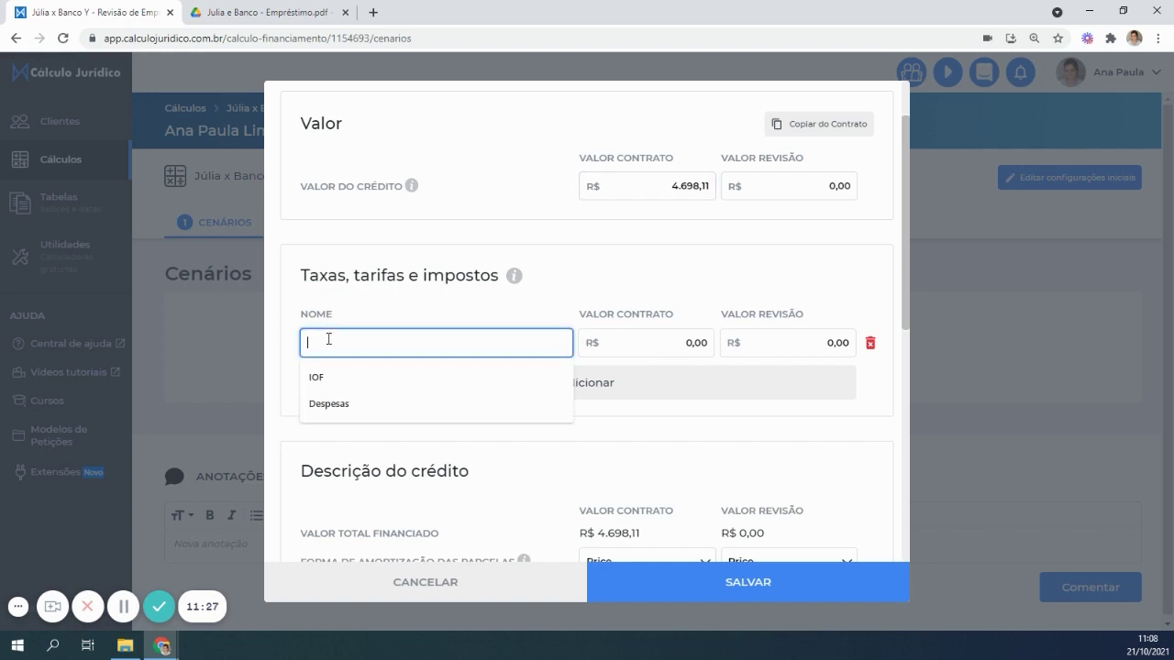
pyautogui.write('TA')
pyautogui.press('BackSpace')
pyautogui.press('BackSpace')
pyautogui.write('I')
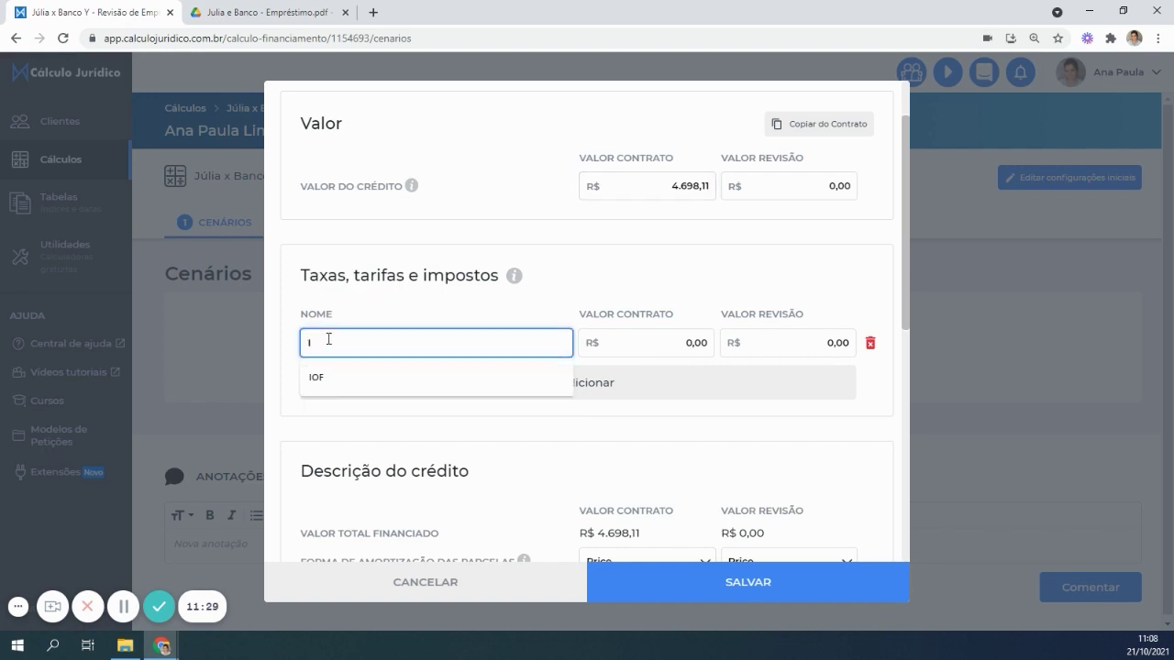
pyautogui.write('OF')
pyautogui.press('BackSpace')
pyautogui.write('OF')
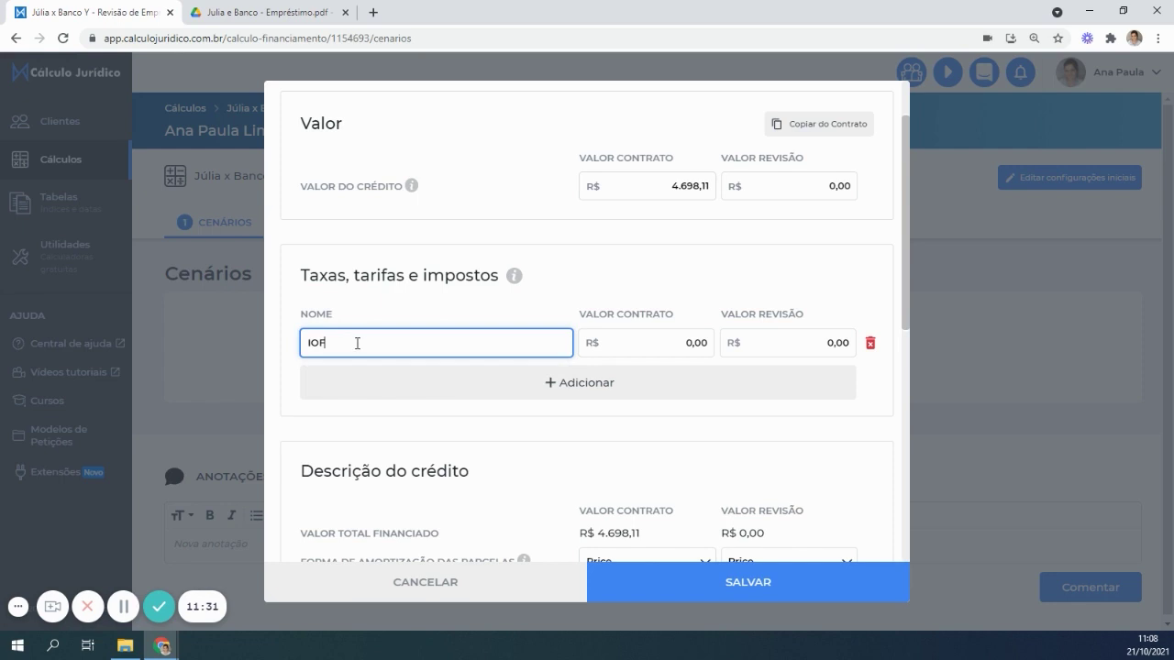
# Enter 153,40 as the contract value of IOF and add a TAC entry with a contract value of 100,00
pyautogui.press('Tab')
pyautogui.write('15340')
pyautogui.click(365, 374)
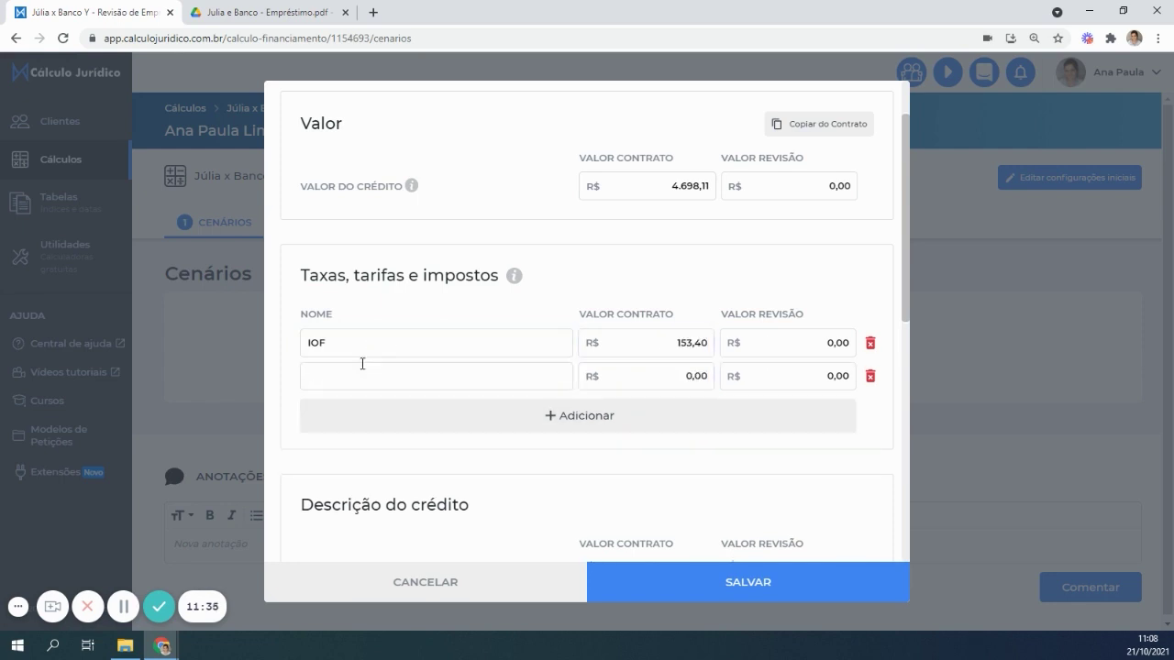
pyautogui.click(369, 365)
pyautogui.write('ta')
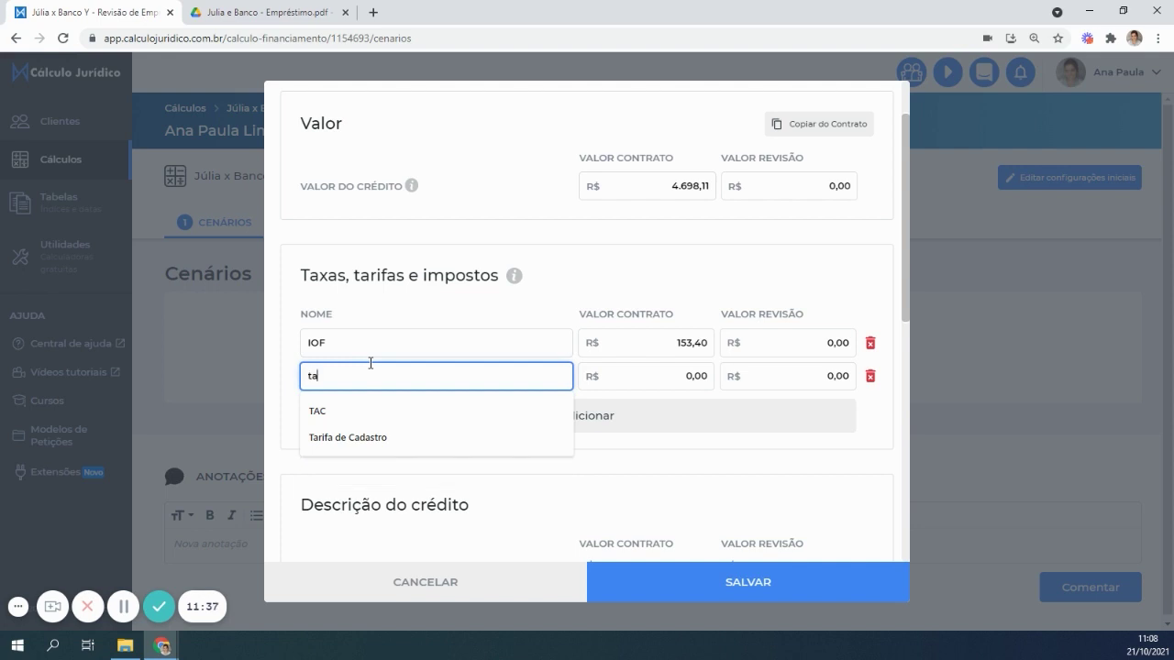
pyautogui.press('BackSpace')
pyautogui.press('BackSpace')
pyautogui.write('TAC')
pyautogui.click(710, 377)
pyautogui.write('10000')
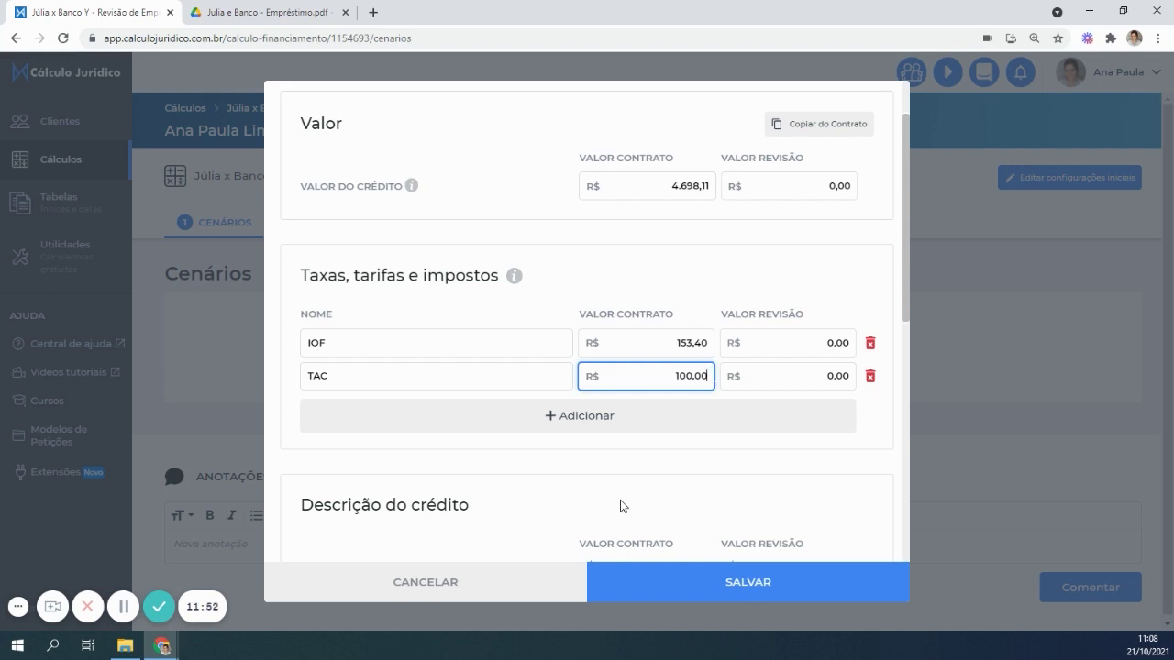
# Compare the contract's total financed amount with the value shown in the loan contract PDF
pyautogui.scroll(-1, 642, 471)
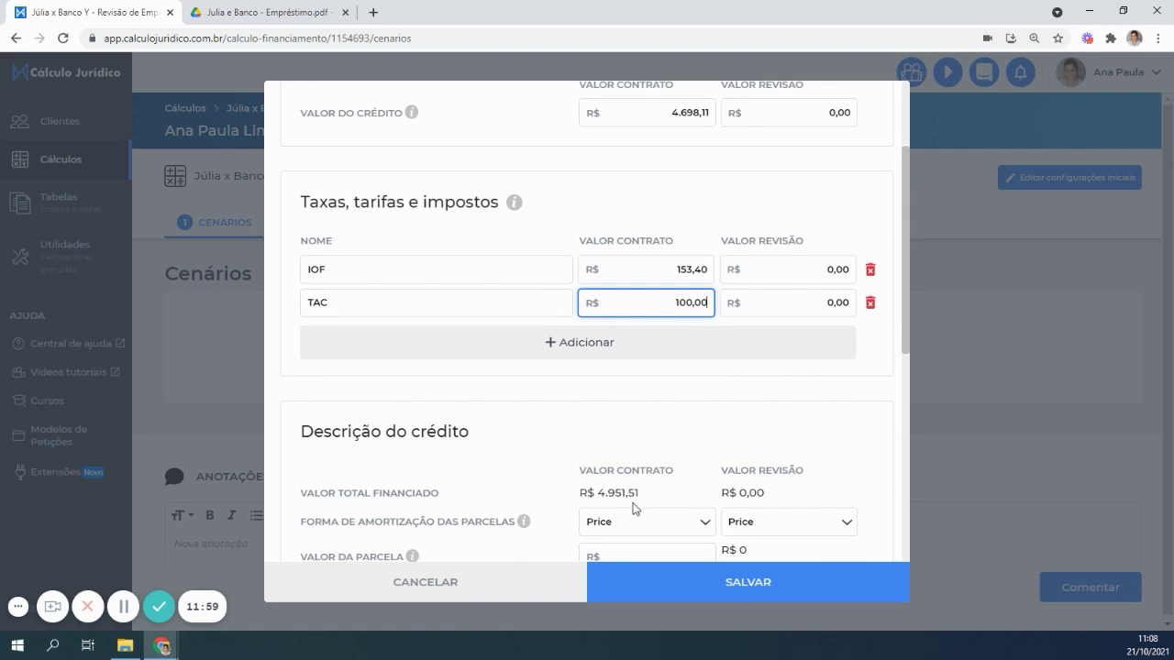
pyautogui.click(293, 13)
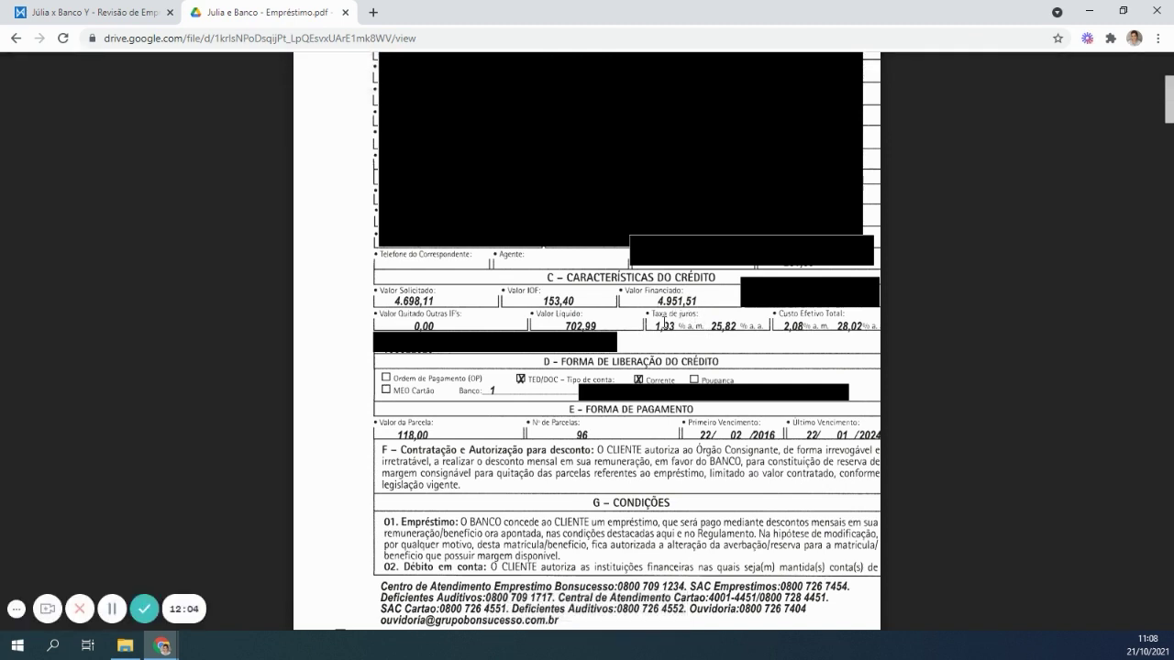
pyautogui.click(92, 12)
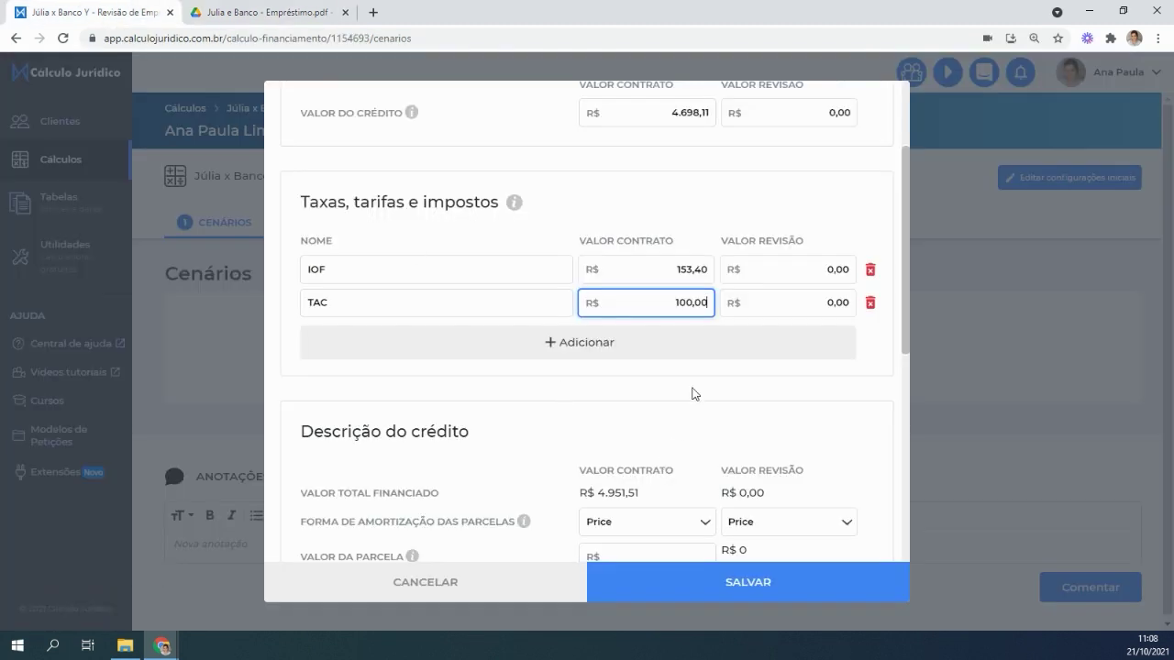
pyautogui.scroll(3, 692, 394)
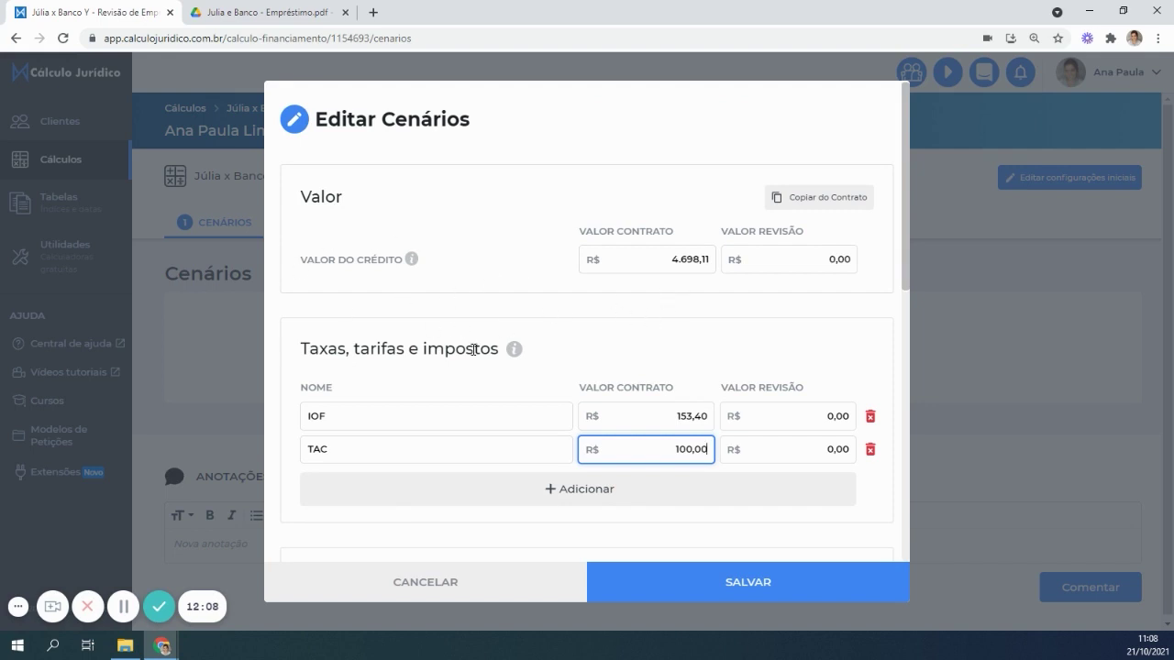
pyautogui.scroll(-1, 636, 437)
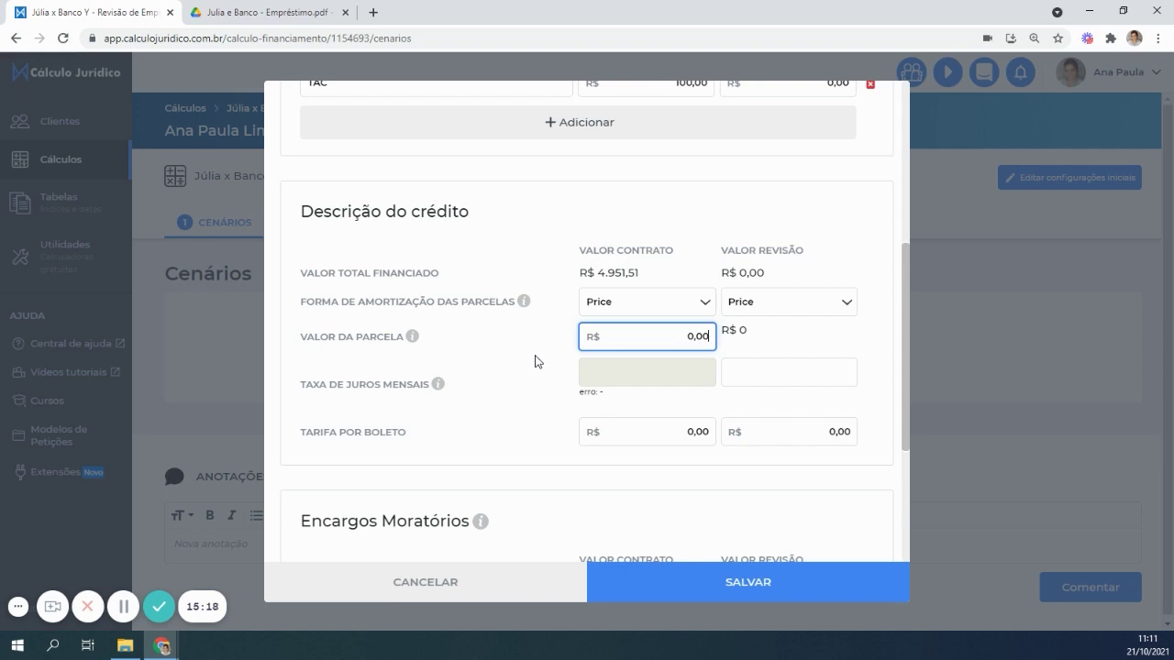
# Enter 118,00 as the contract's installment value under Descrição do crédito
pyautogui.click(523, 302)
pyautogui.moveTo(687, 337); pyautogui.dragTo(724, 346)
pyautogui.write('11800')
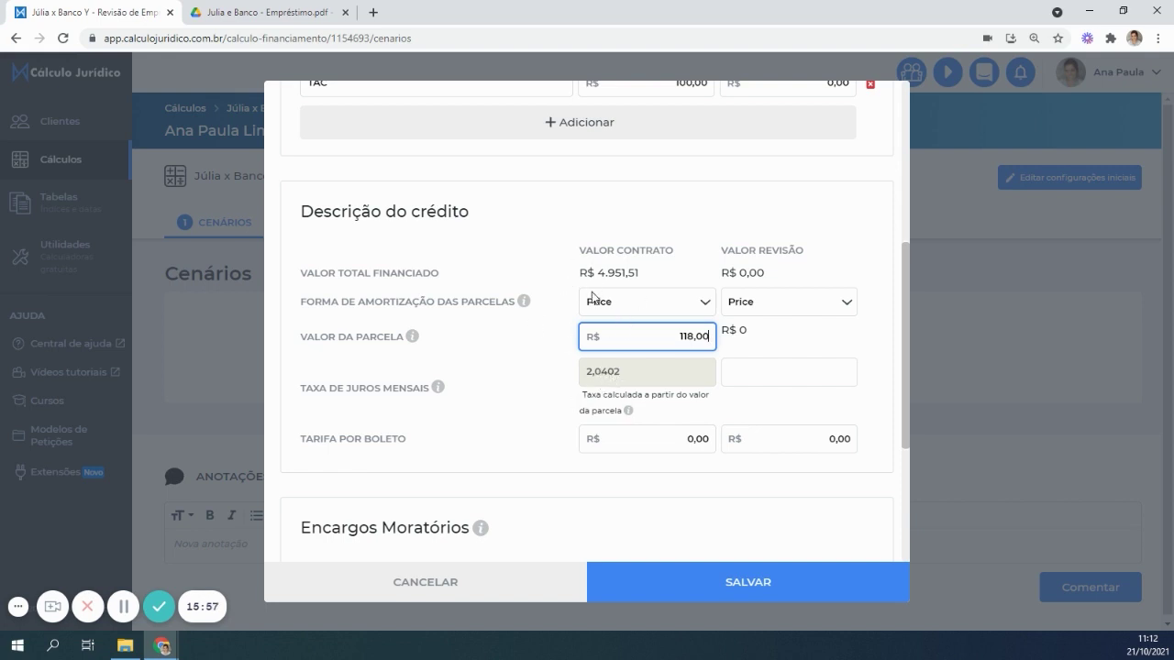
# Compare the calculated monthly interest rate with the rate stated in the loan contract PDF
pyautogui.click(686, 339)
pyautogui.click(591, 379)
pyautogui.click(621, 368)
pyautogui.click(233, 11)
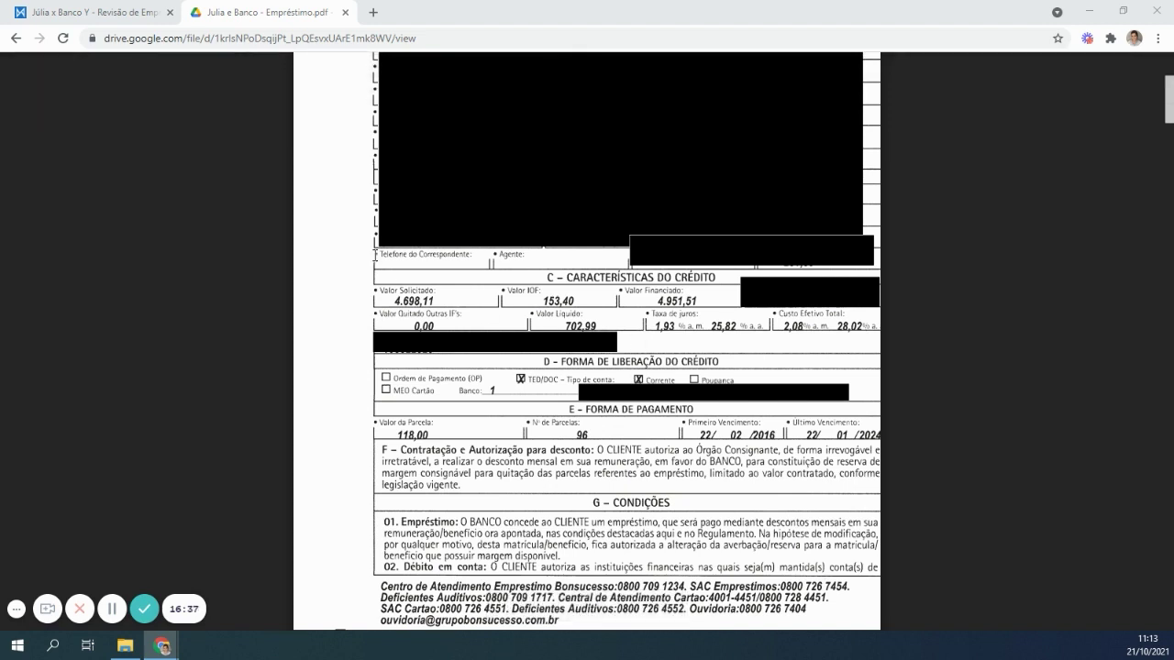
pyautogui.click(114, 13)
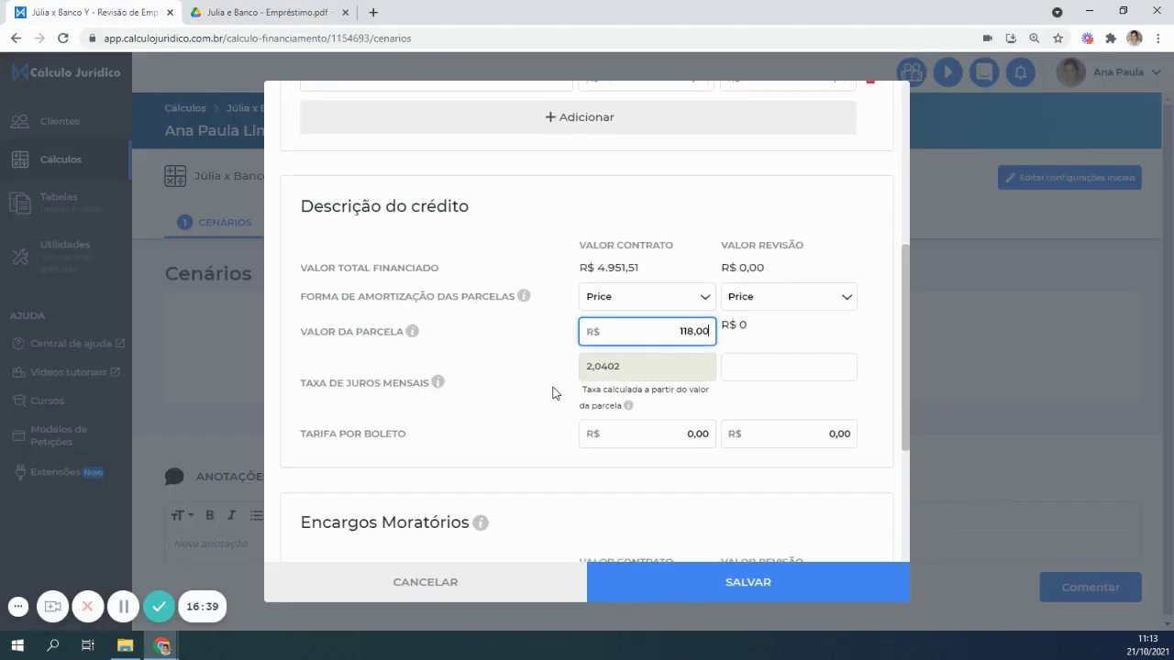
# Set the contract's Juros de mora, Comissão de permanência/juros remuneratórios and Multa to 0 under Encargos Moratórios
pyautogui.scroll(-3, 553, 392)
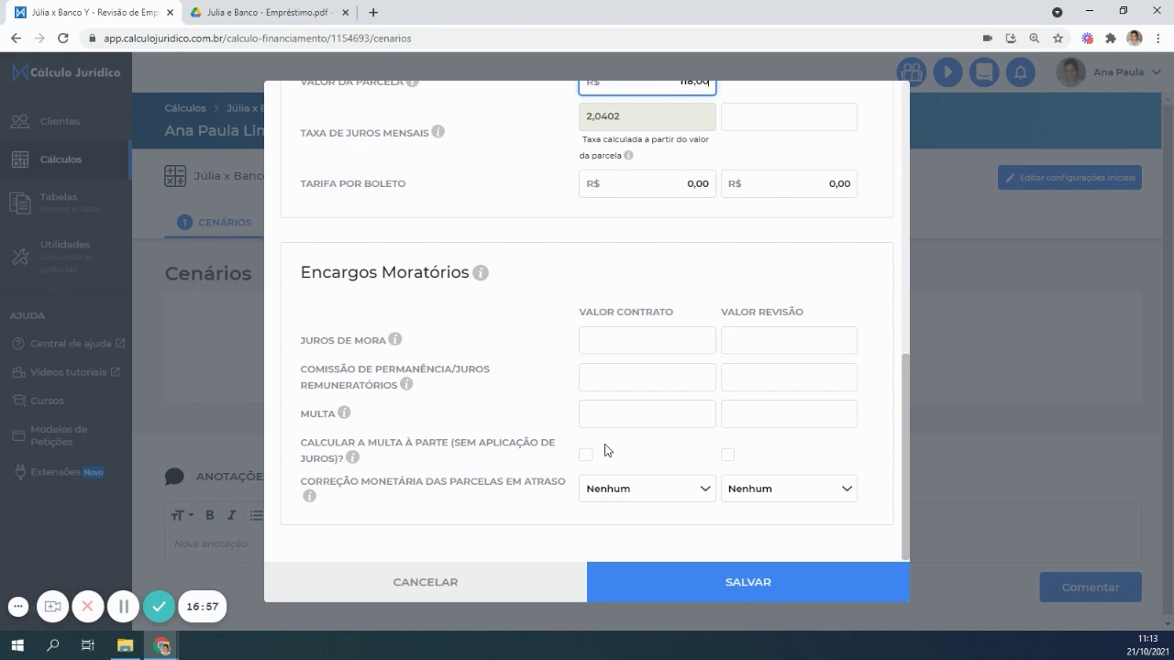
pyautogui.click(395, 340)
pyautogui.click(645, 339)
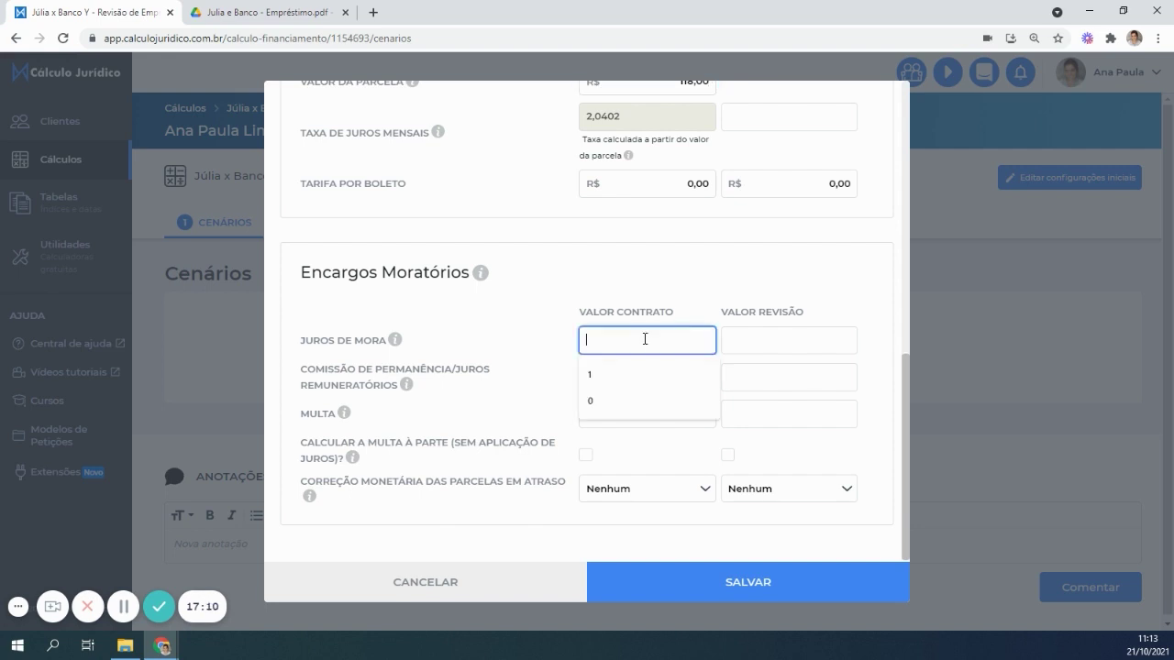
pyautogui.write('0')
pyautogui.click(663, 375)
pyautogui.write('0')
pyautogui.click(668, 412)
pyautogui.write('0')
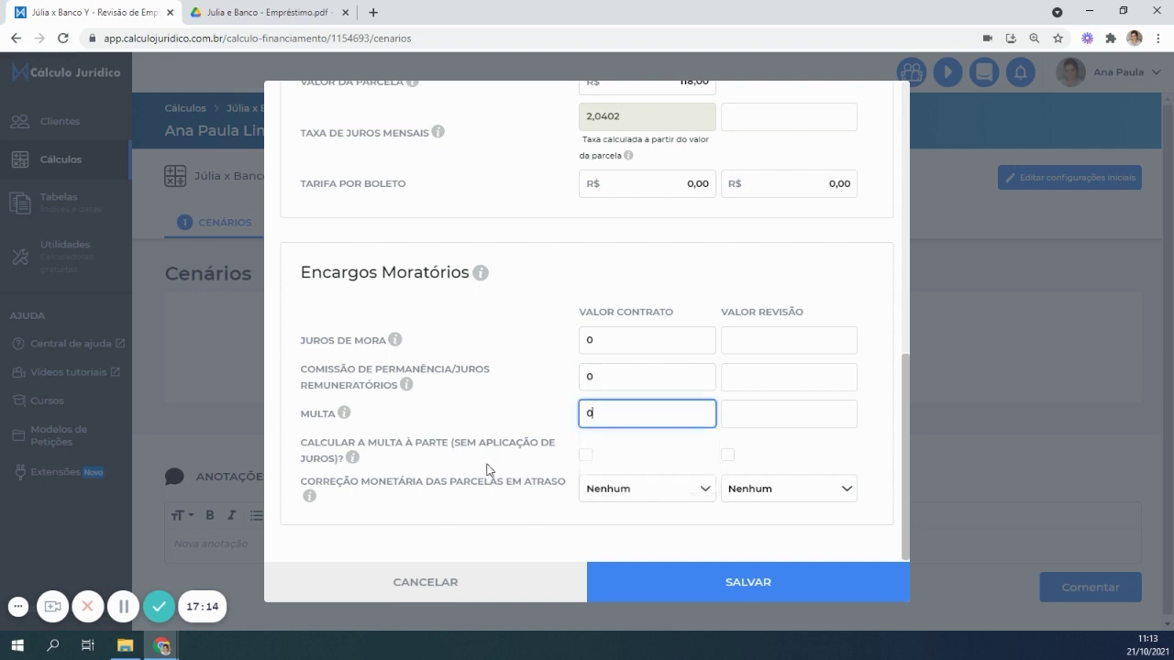
pyautogui.click(556, 457)
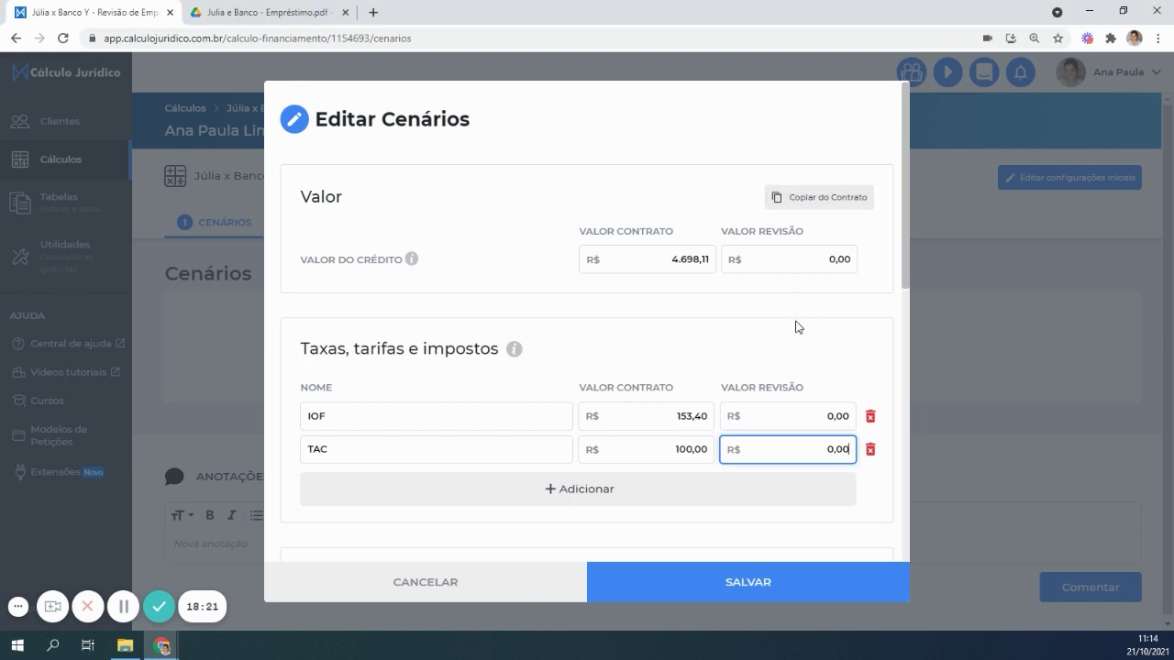
# Copy the contract values to the revision scenario and set the revision value of TAC to 0,00
pyautogui.click(836, 213)
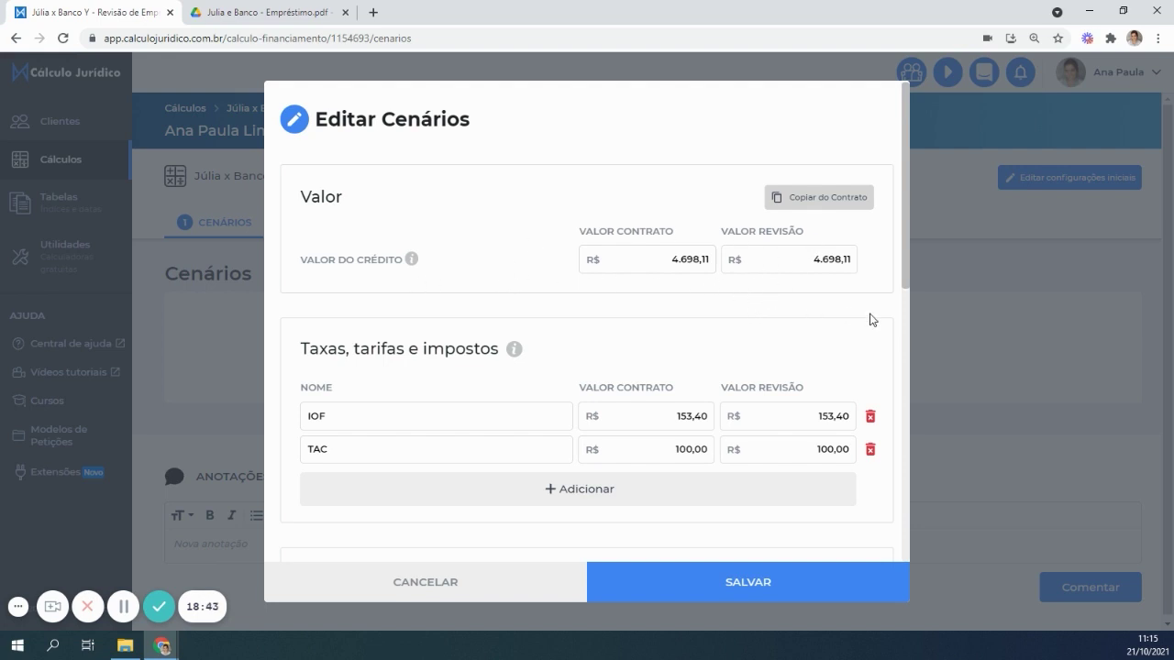
pyautogui.scroll(-2, 832, 359)
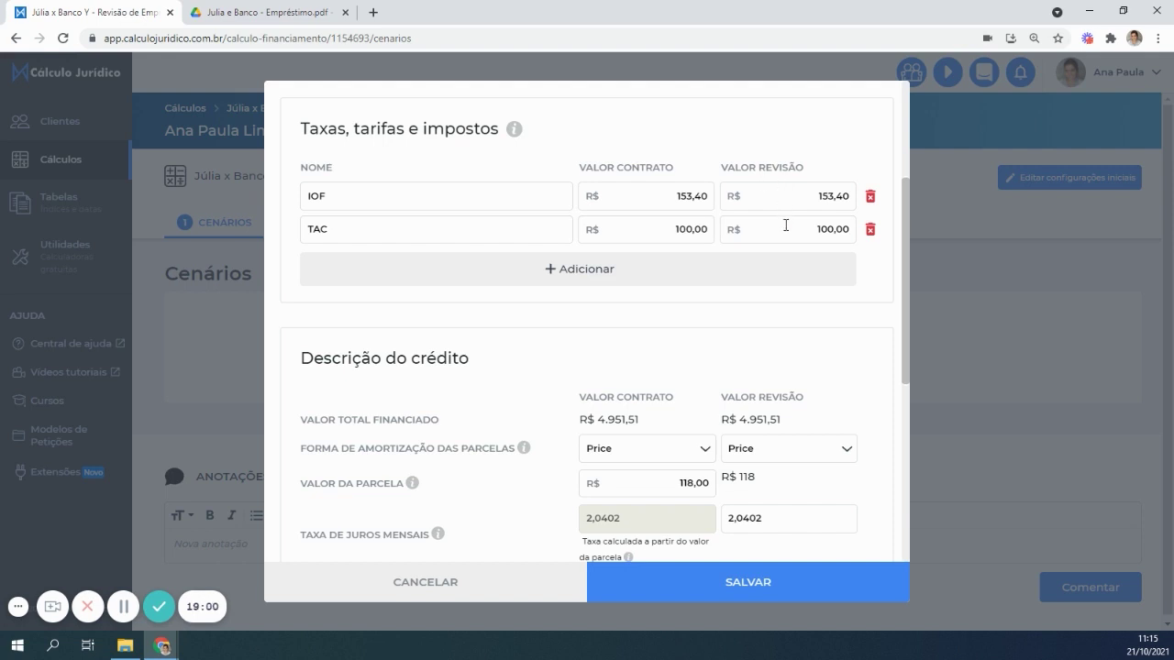
pyautogui.moveTo(810, 229); pyautogui.dragTo(852, 231)
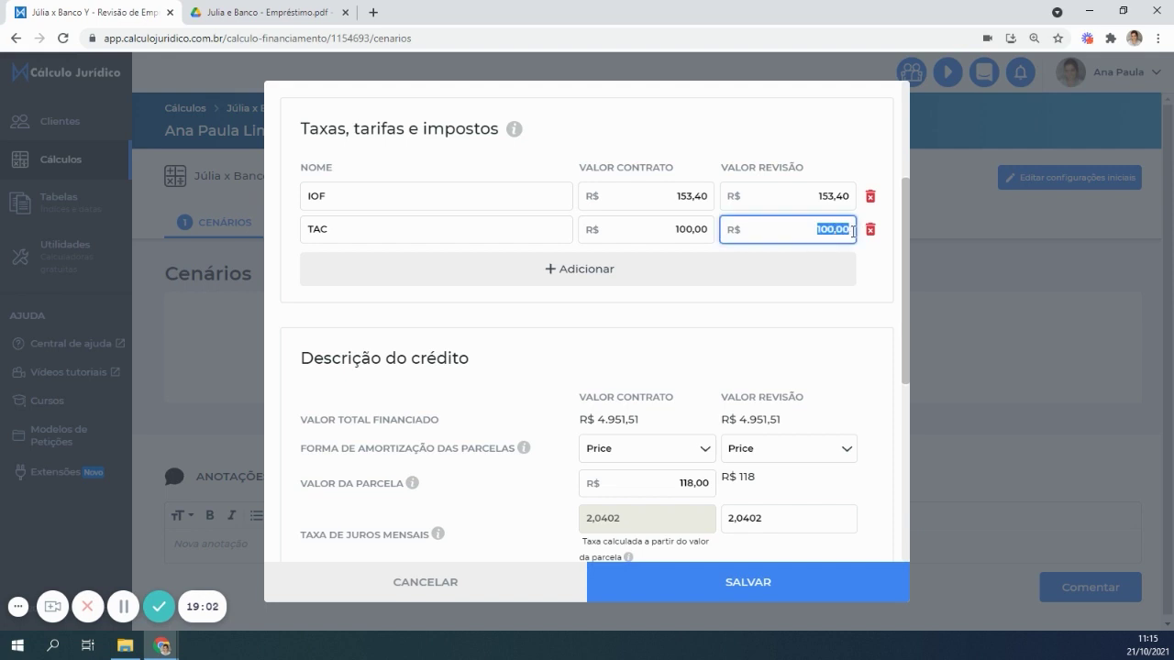
pyautogui.write('0')
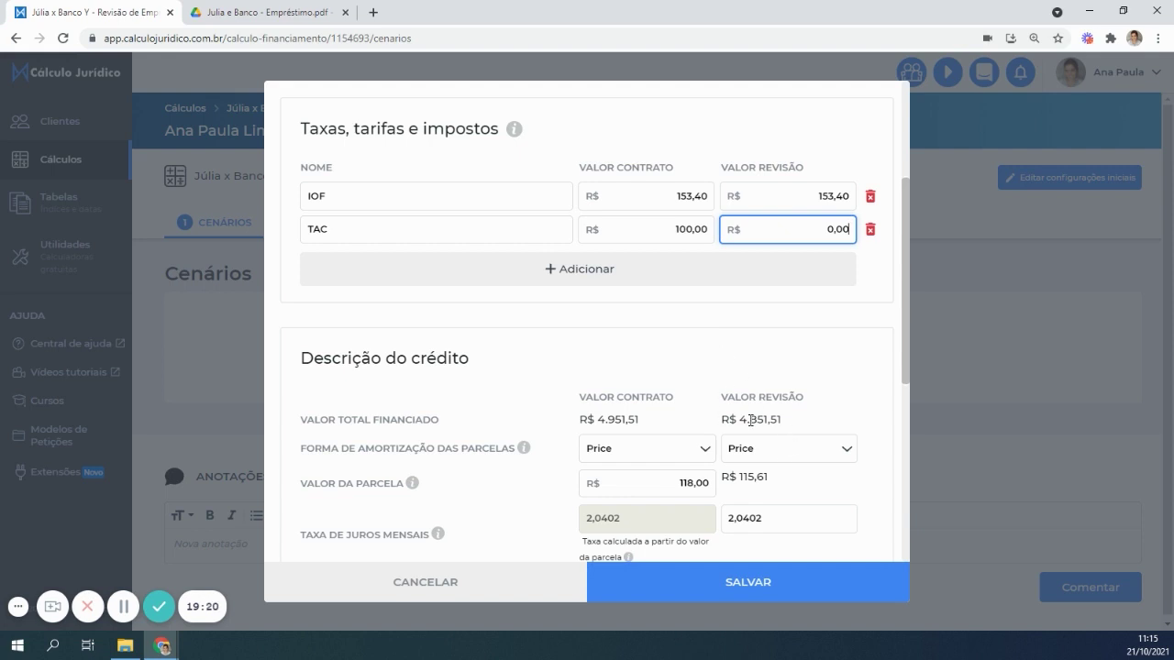
# Set the revision's amortization to MEJS and its monthly interest rate to 1,93, checking the loan contract PDF, and save the scenarios
pyautogui.scroll(-1, 752, 419)
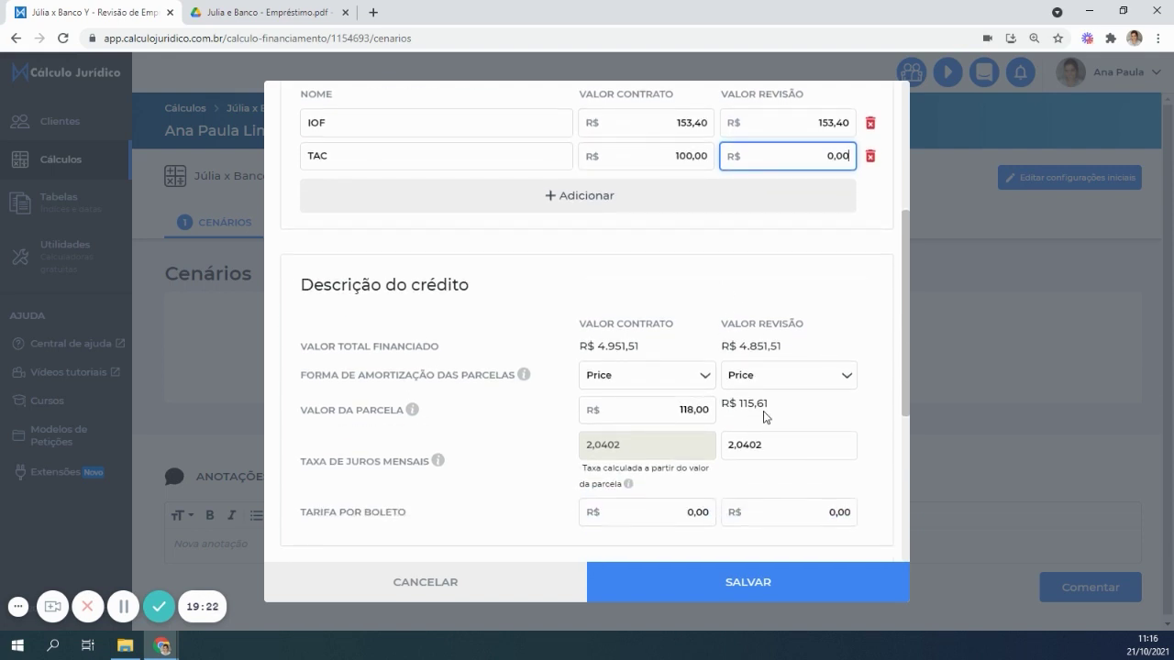
pyautogui.click(770, 378)
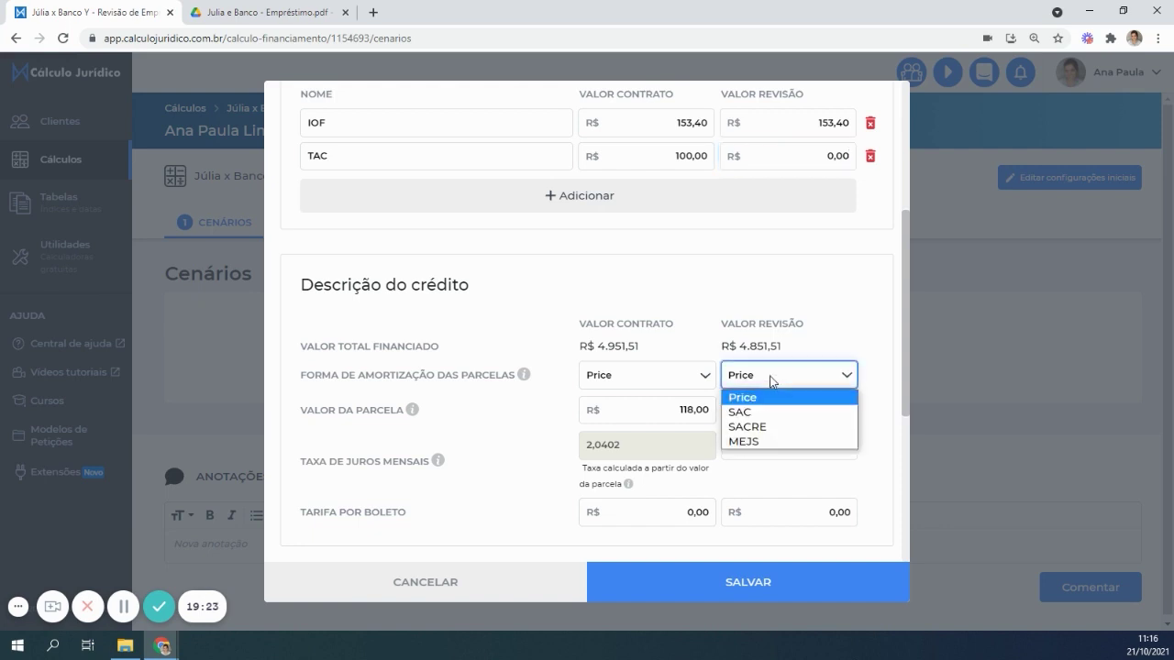
pyautogui.click(756, 440)
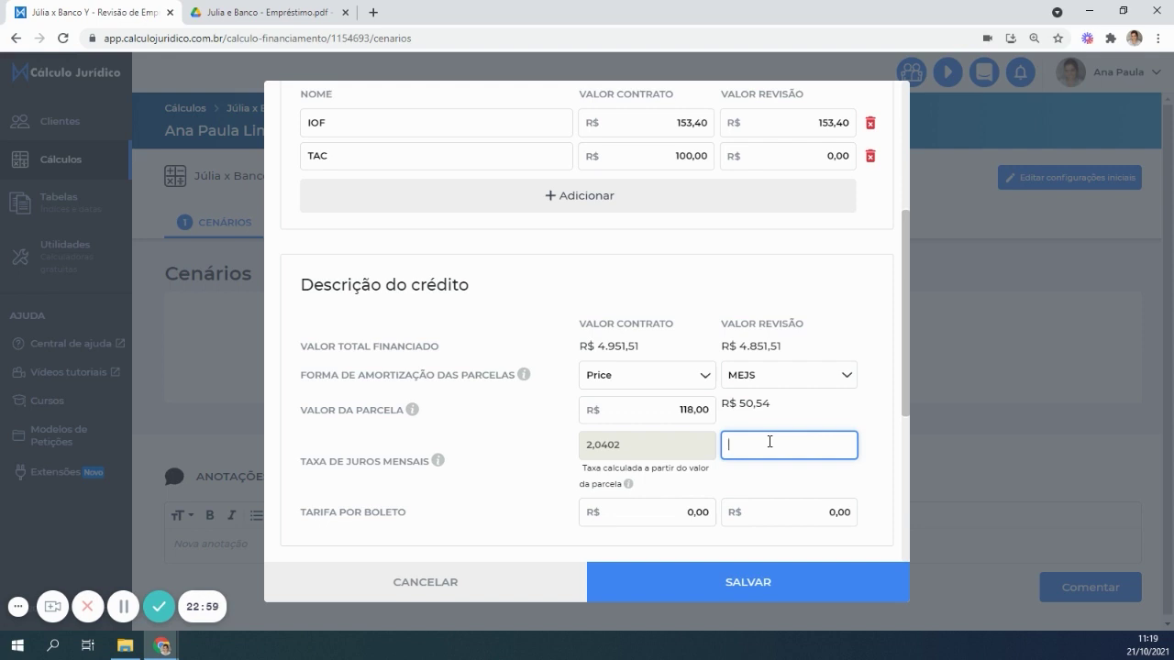
pyautogui.write('1,93')
pyautogui.click(240, 12)
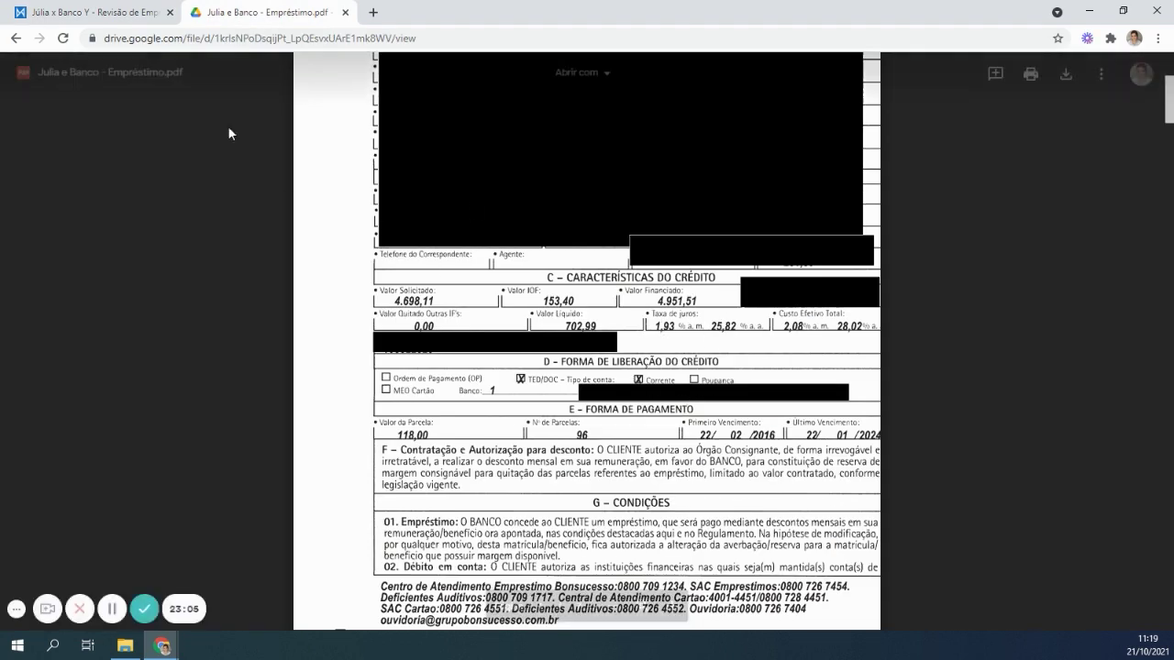
pyautogui.click(92, 11)
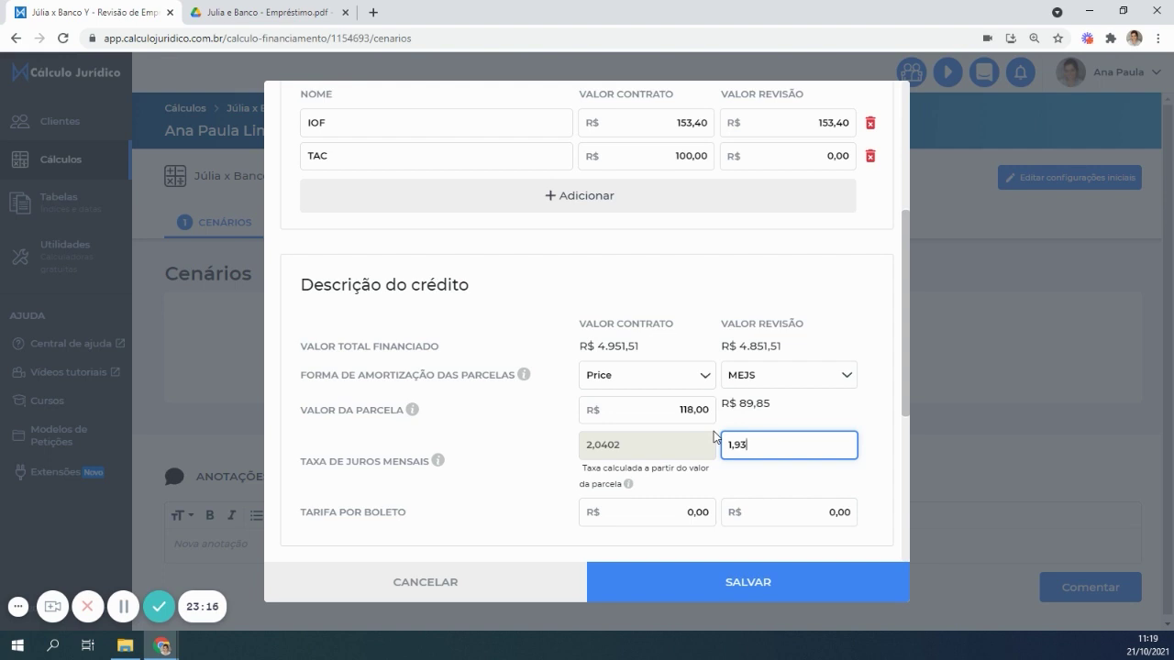
pyautogui.click(761, 581)
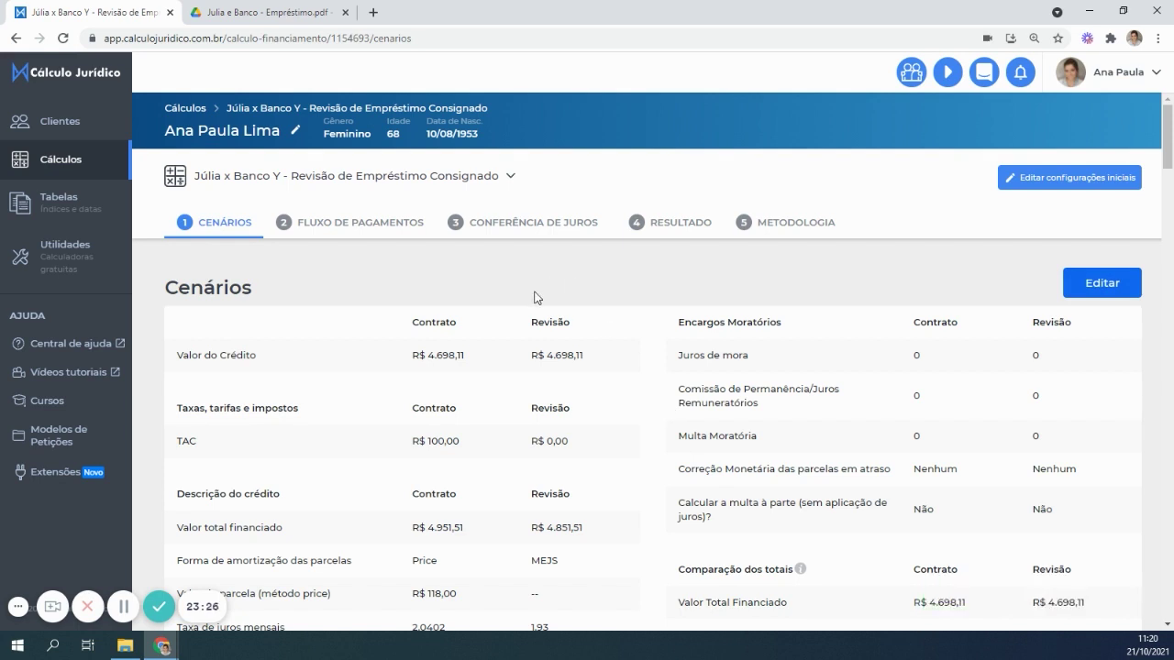
# Review the Central Bank average rates and the bank-by-bank interest list in the Conferência de Juros section
pyautogui.click(545, 225)
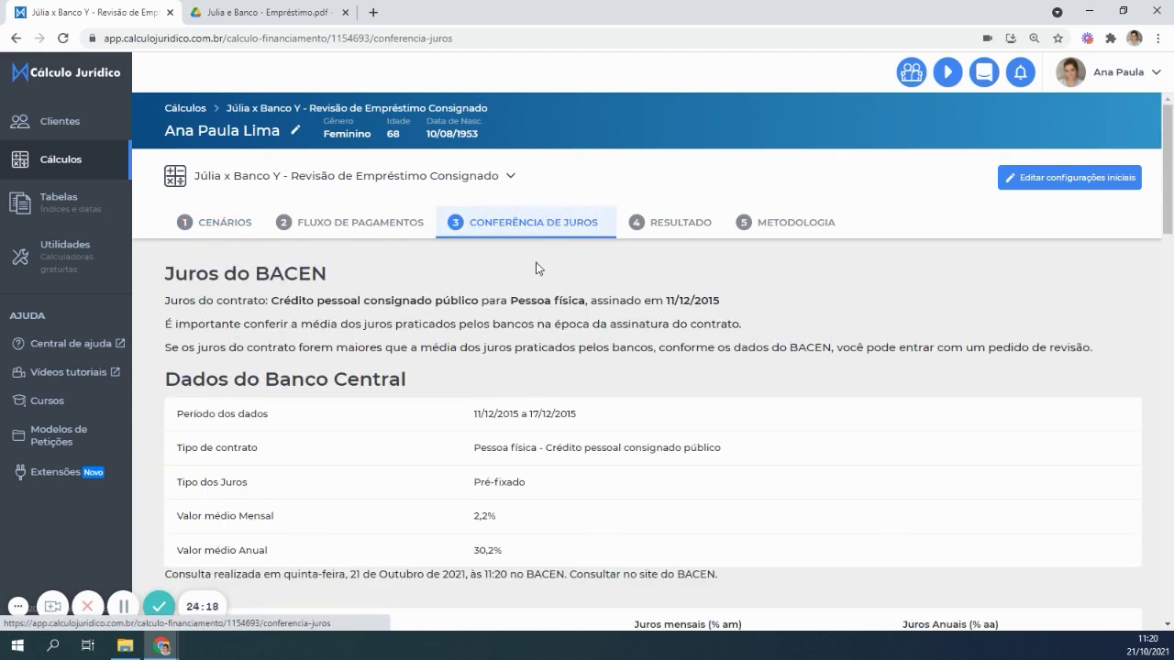
pyautogui.scroll(-5, 605, 388)
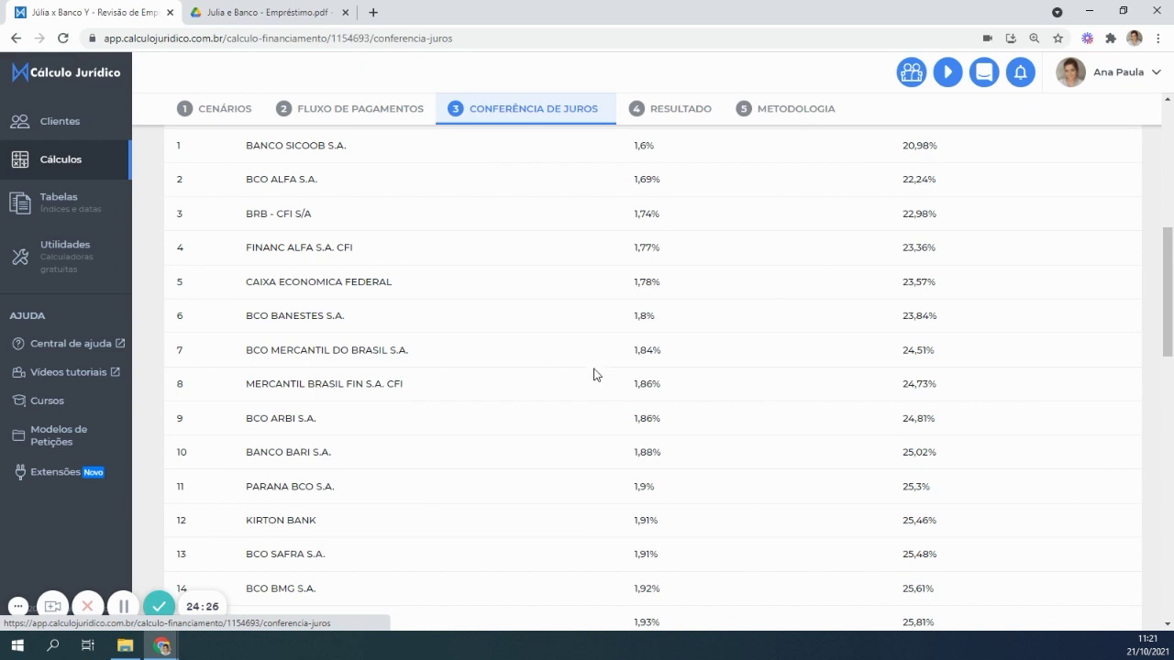
pyautogui.scroll(4, 658, 415)
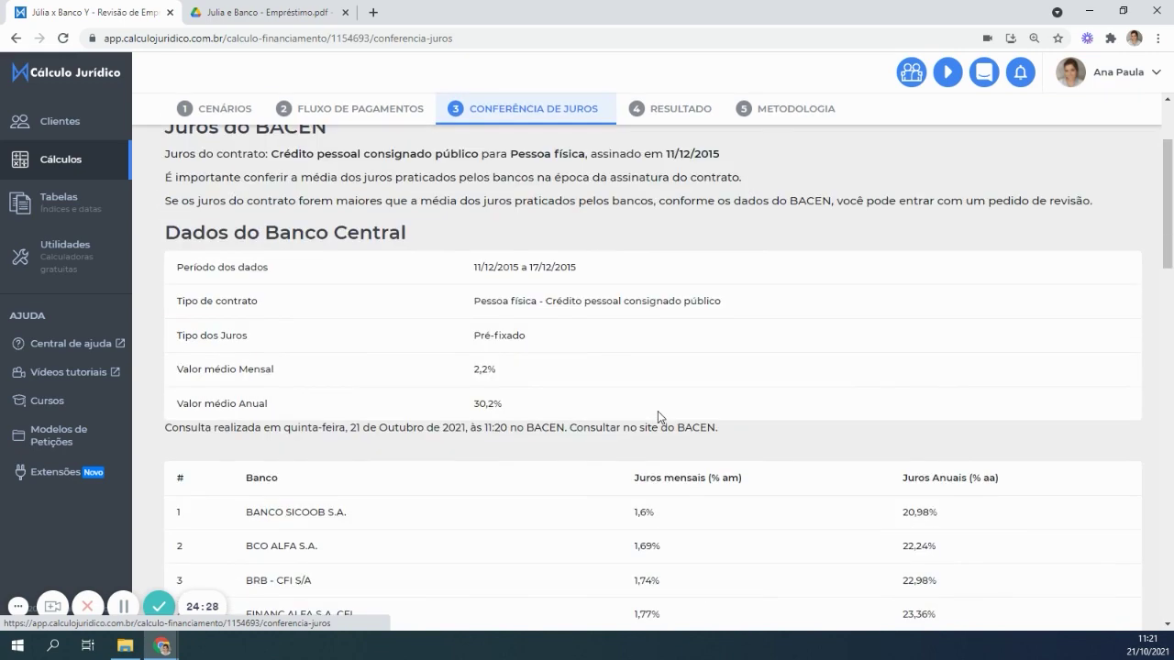
pyautogui.scroll(2, 657, 410)
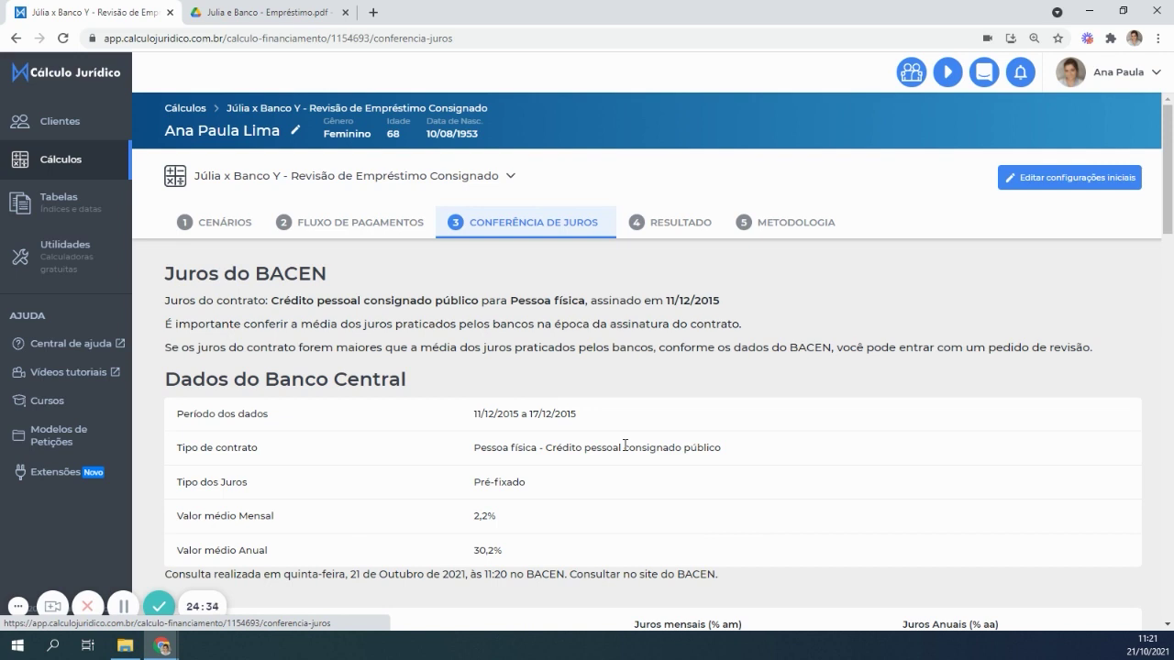
pyautogui.scroll(-3, 656, 463)
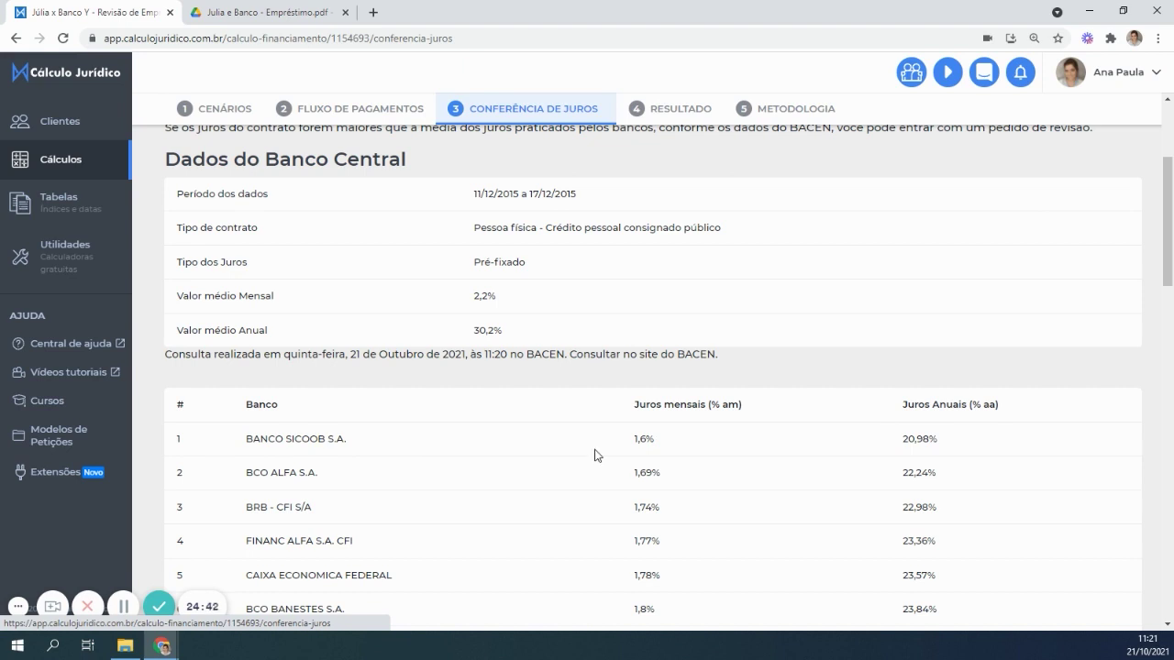
pyautogui.scroll(2, 594, 456)
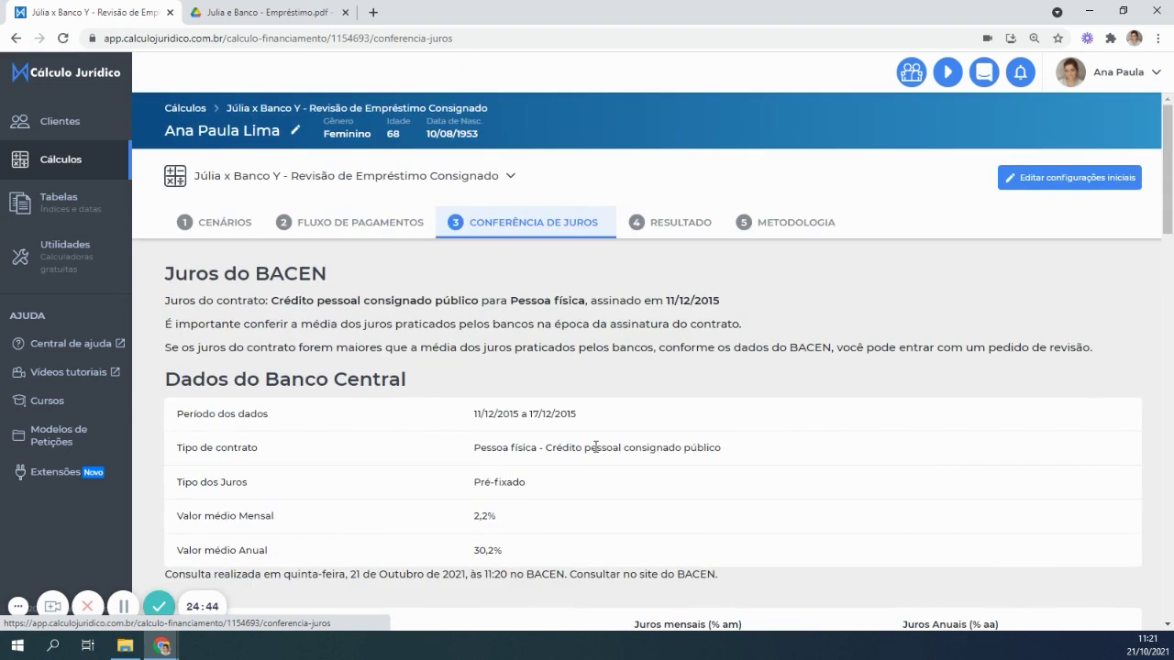
# Reopen the scenarios for editing and examine the credit description and late-payment charges for contract and revision
pyautogui.click(213, 225)
pyautogui.click(1100, 281)
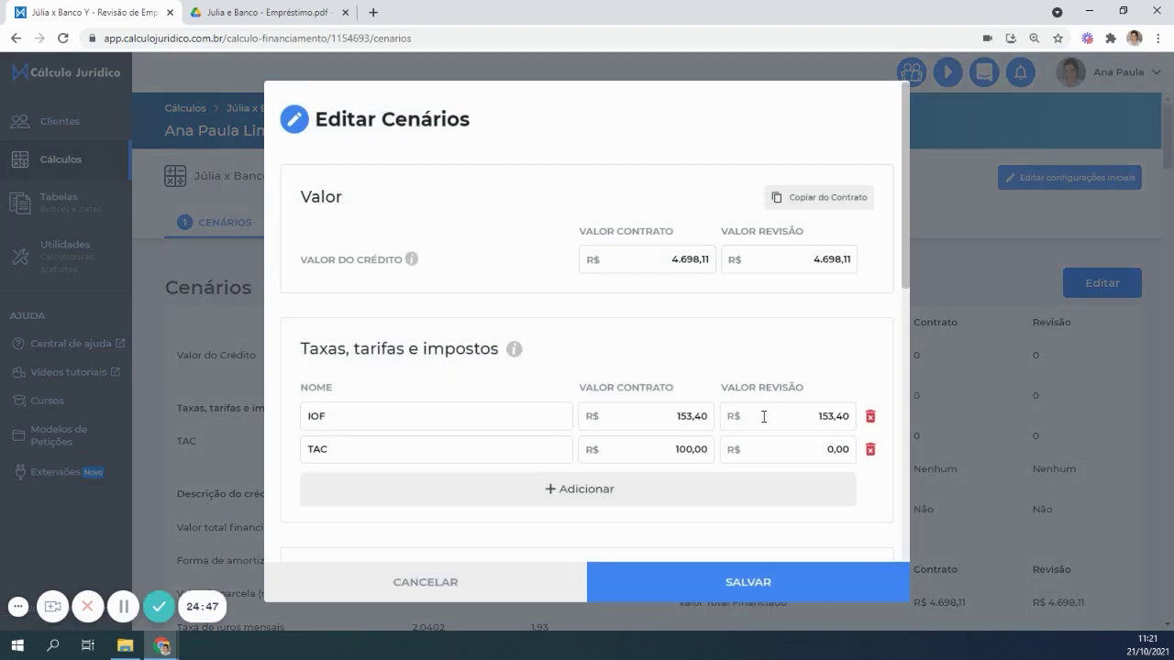
pyautogui.scroll(-3, 793, 438)
pyautogui.scroll(-2, 795, 440)
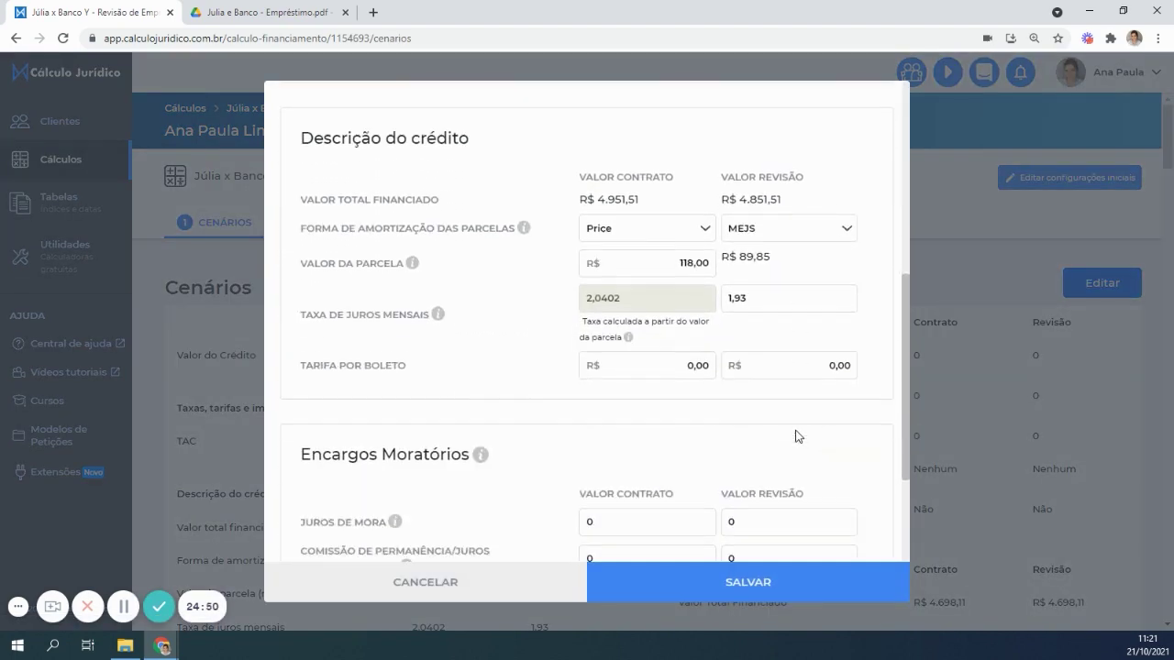
pyautogui.scroll(-1, 797, 438)
pyautogui.scroll(2, 795, 432)
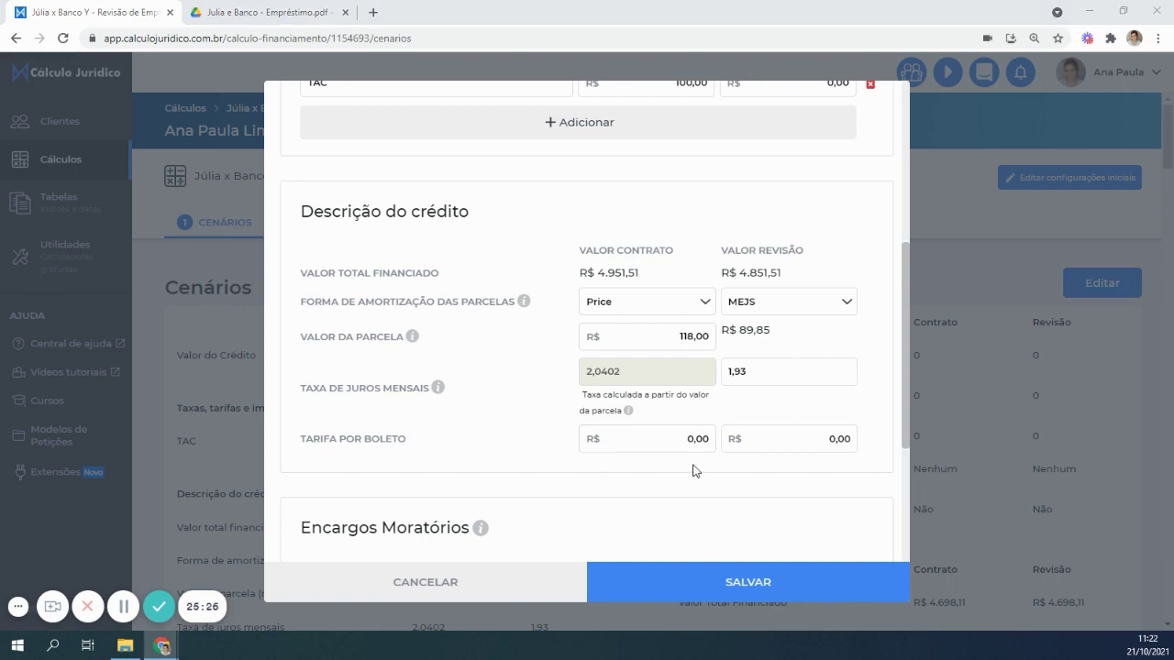
pyautogui.scroll(-3, 694, 471)
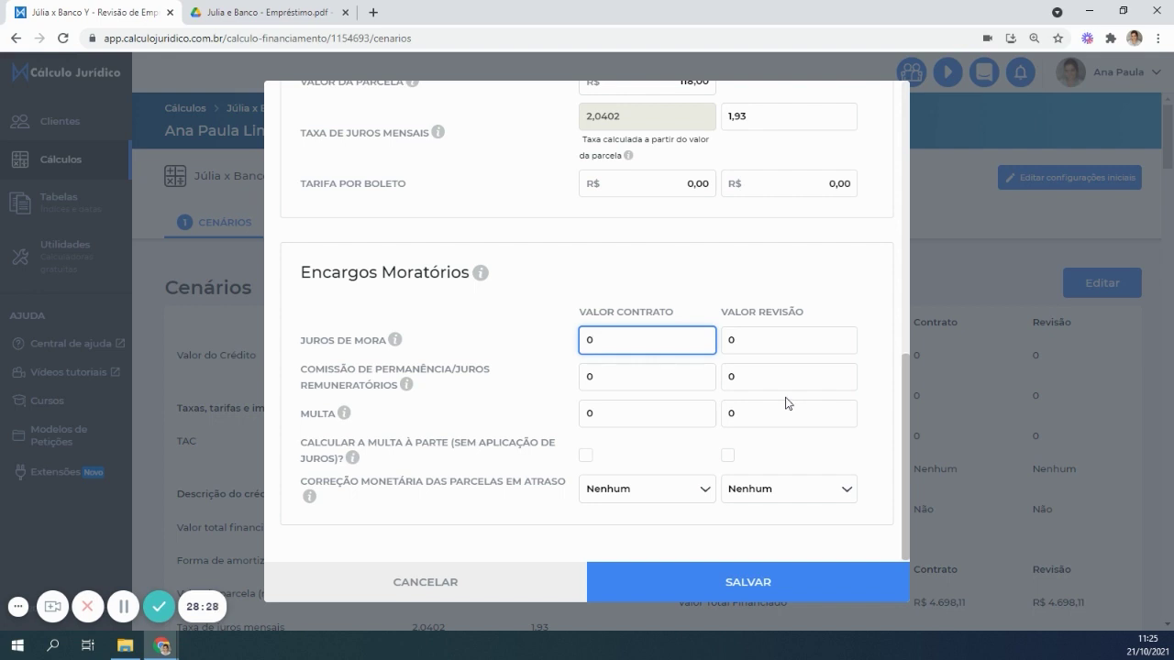
# Try a Juros de Mora of 3 for the contract and 1 for the revision, checking the field's help note
pyautogui.doubleClick(614, 341)
pyautogui.write('3')
pyautogui.moveTo(394, 341)
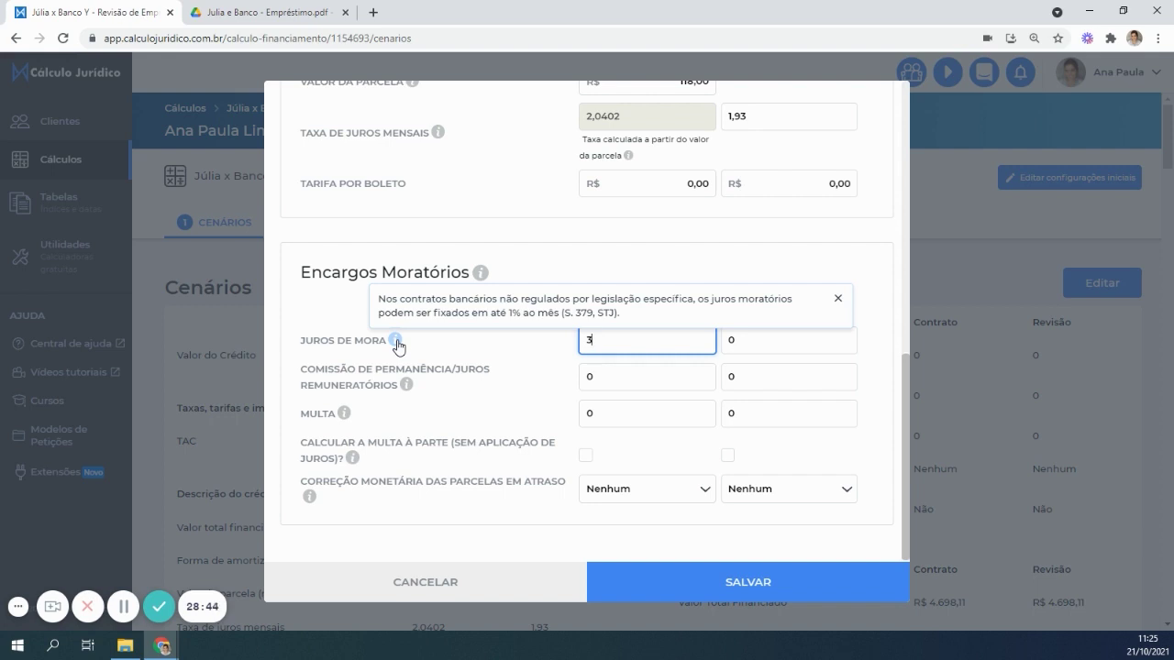
pyautogui.press('Tab')
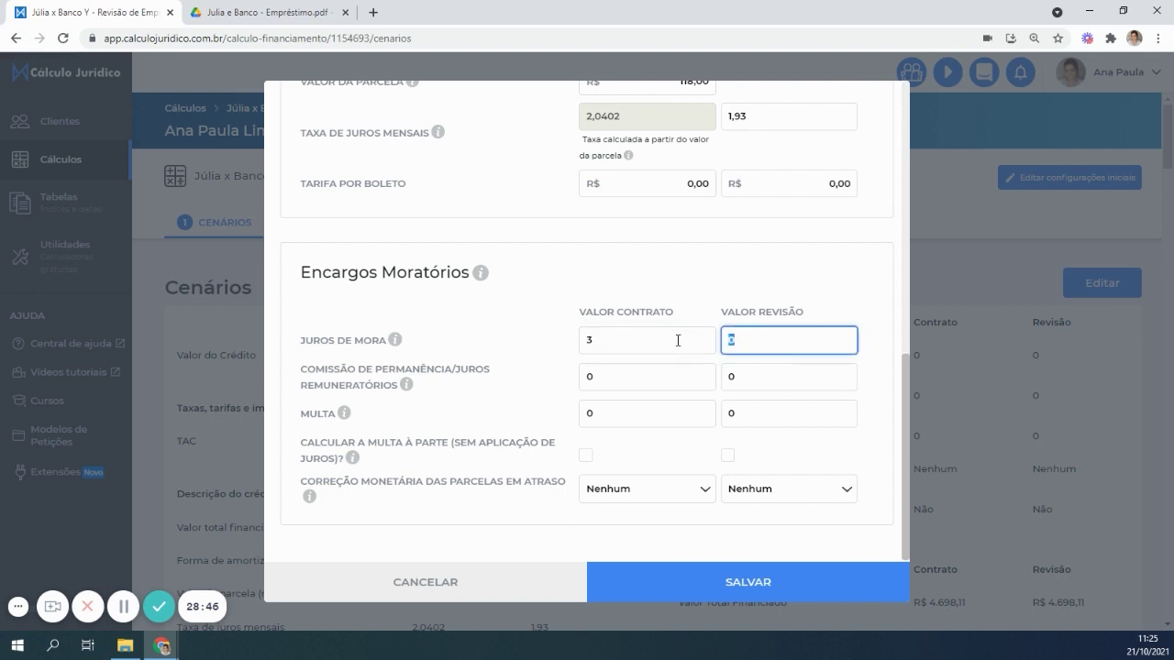
pyautogui.write('1')
# Reset Juros de Mora to 0 for both the contract and the revision and save the scenarios
pyautogui.hotkey('ctrl', 'a')
pyautogui.write('0')
pyautogui.moveTo(634, 342); pyautogui.dragTo(548, 340)
pyautogui.write('0')
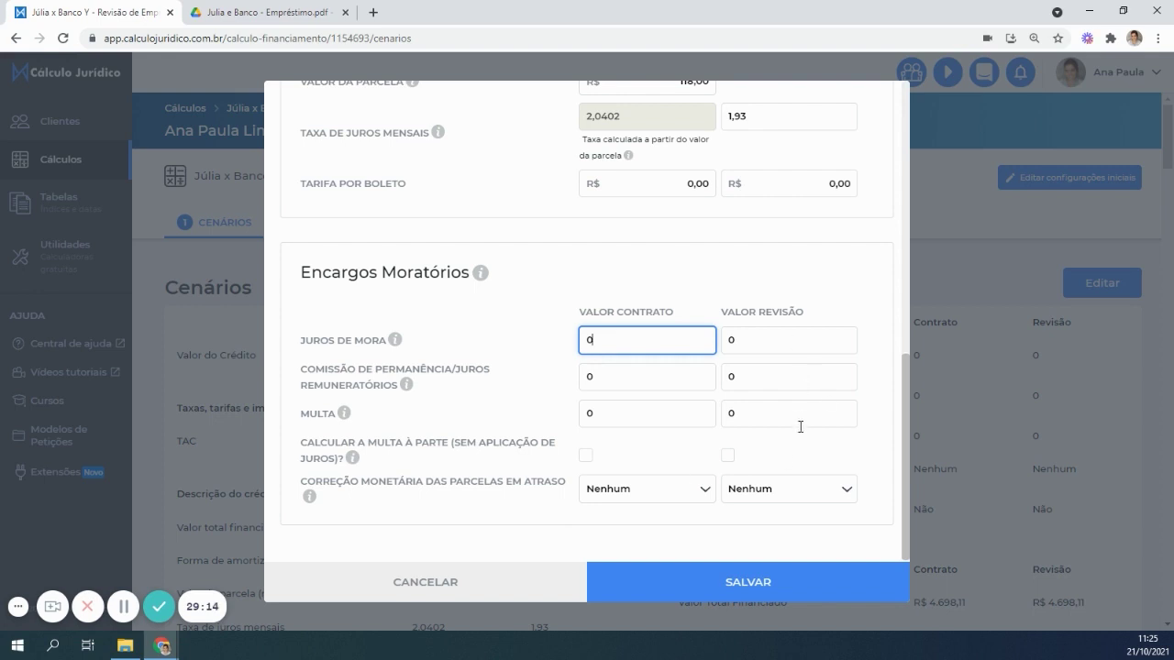
pyautogui.click(794, 587)
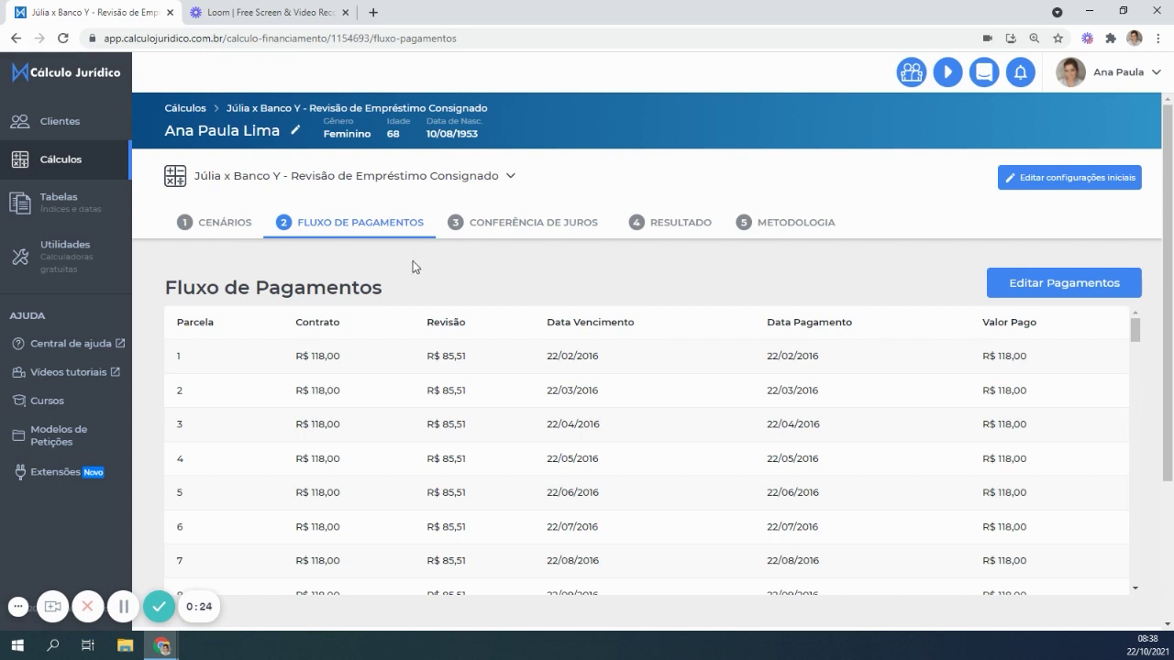
# Open the payments in Fluxo de Pagamentos for editing and mark installments 1 to 18
pyautogui.click(1057, 294)
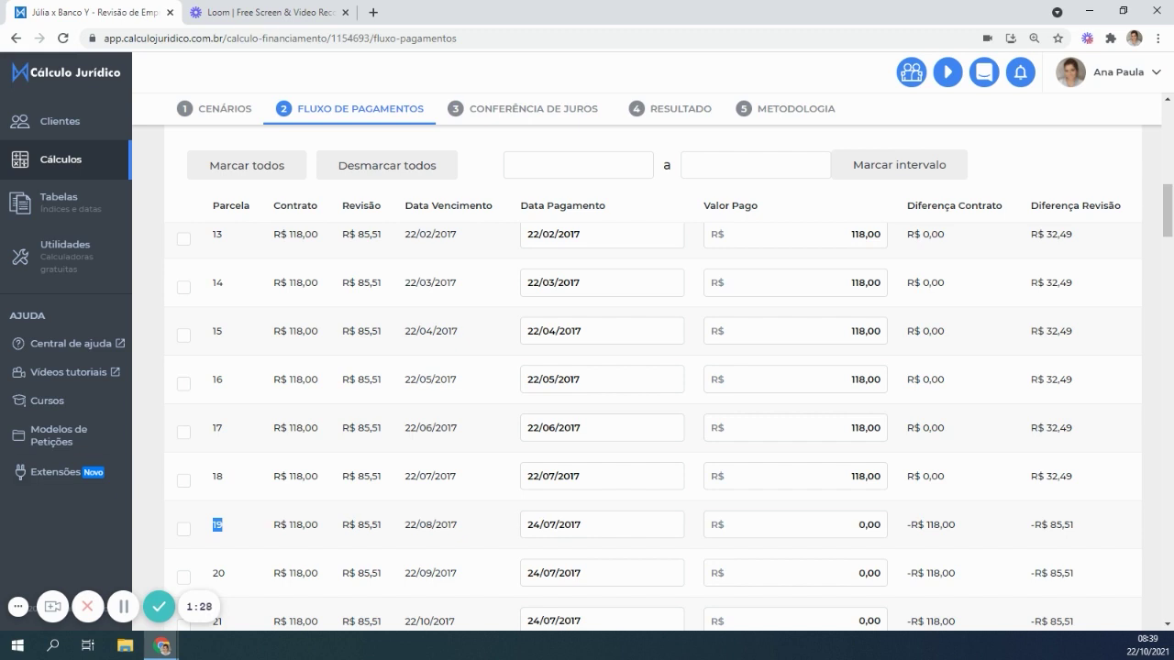
pyautogui.scroll(9, 703, 452)
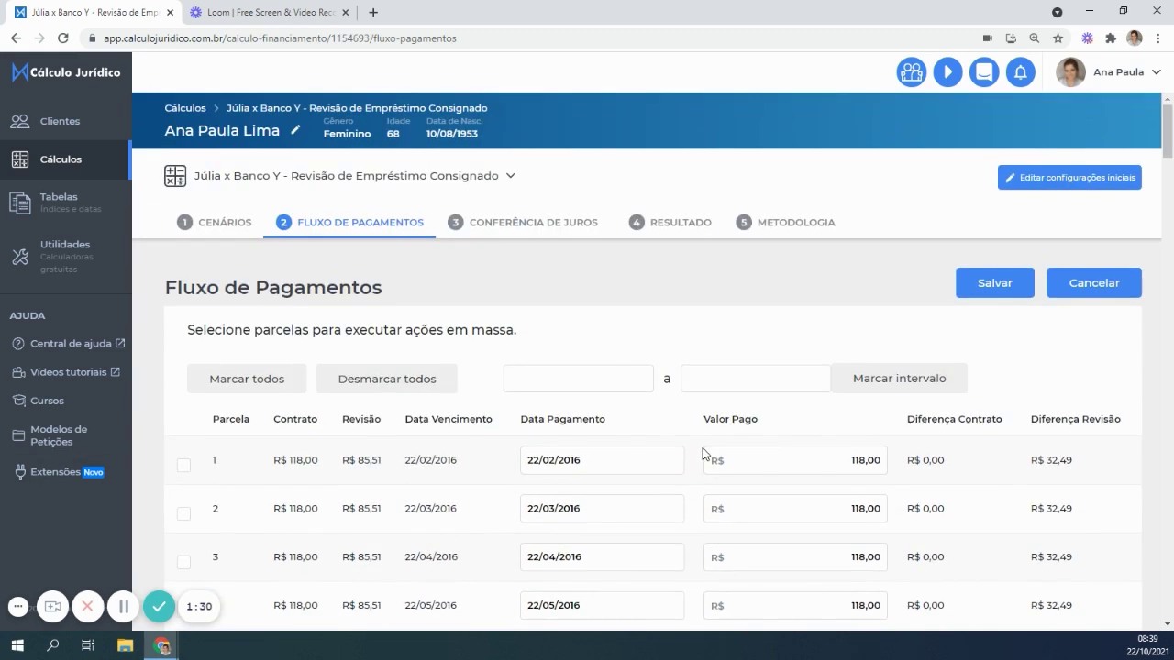
pyautogui.click(577, 377)
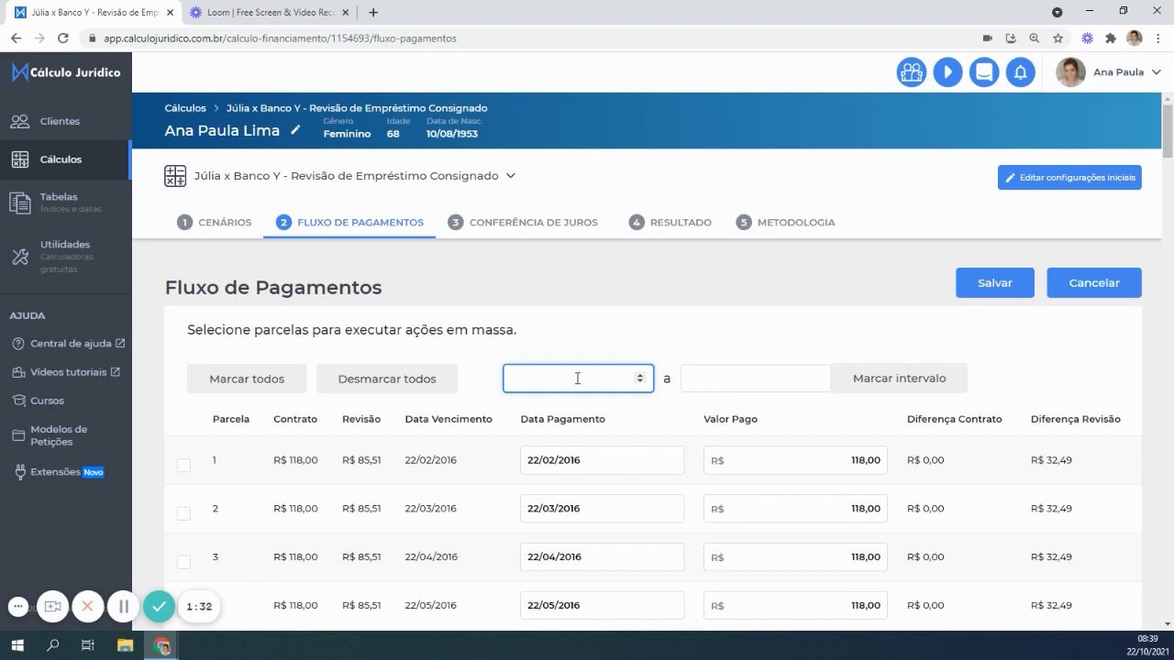
pyautogui.write('1')
pyautogui.click(727, 374)
pyautogui.write('18')
pyautogui.click(859, 381)
# Apply a paid value of 118,00 to the marked installments
pyautogui.click(822, 326)
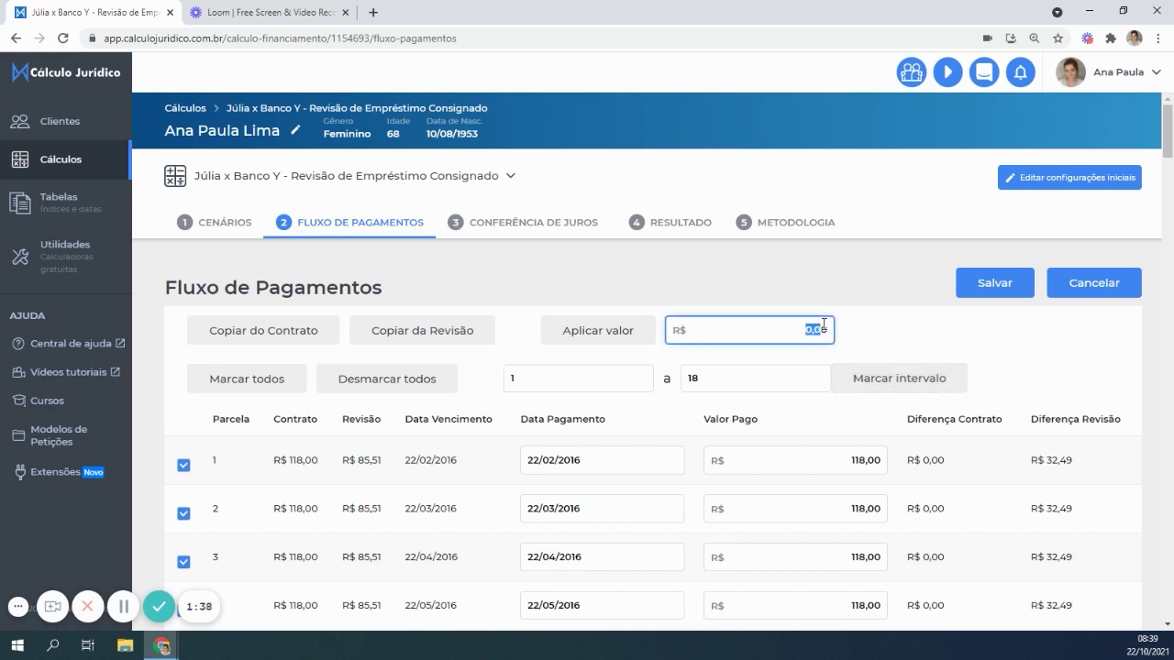
pyautogui.doubleClick(824, 326)
pyautogui.write('11800')
pyautogui.click(612, 339)
# Check the paid values and payment dates of the installments, particularly installment 19, and save the payment flow
pyautogui.scroll(-1, 684, 465)
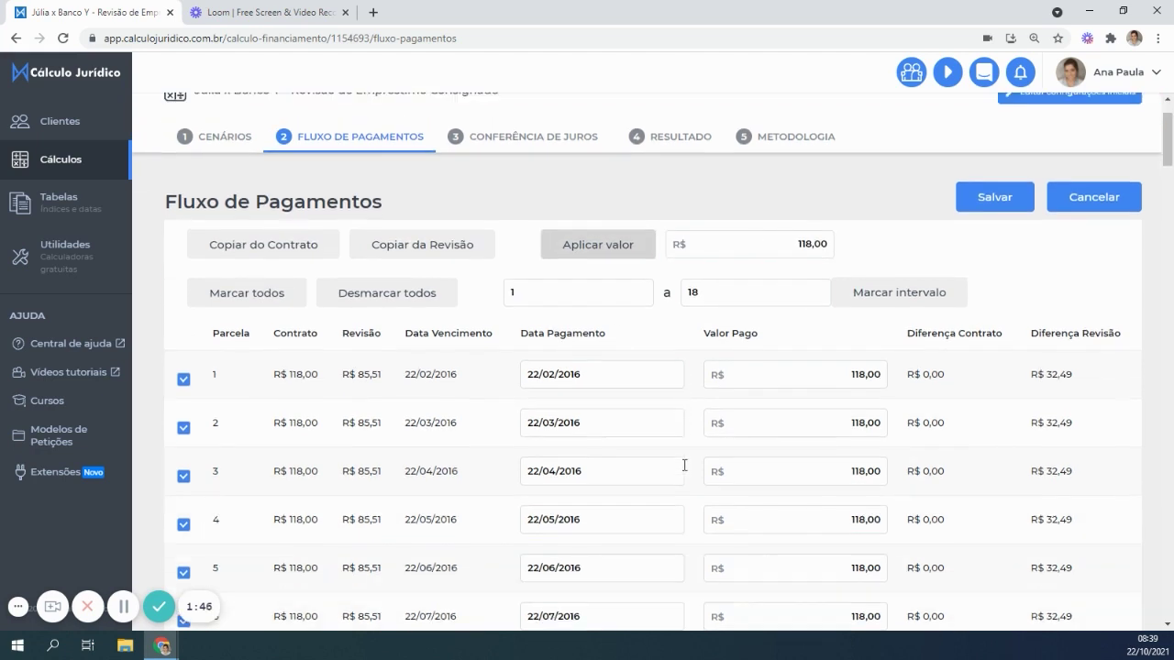
pyautogui.scroll(-1, 684, 465)
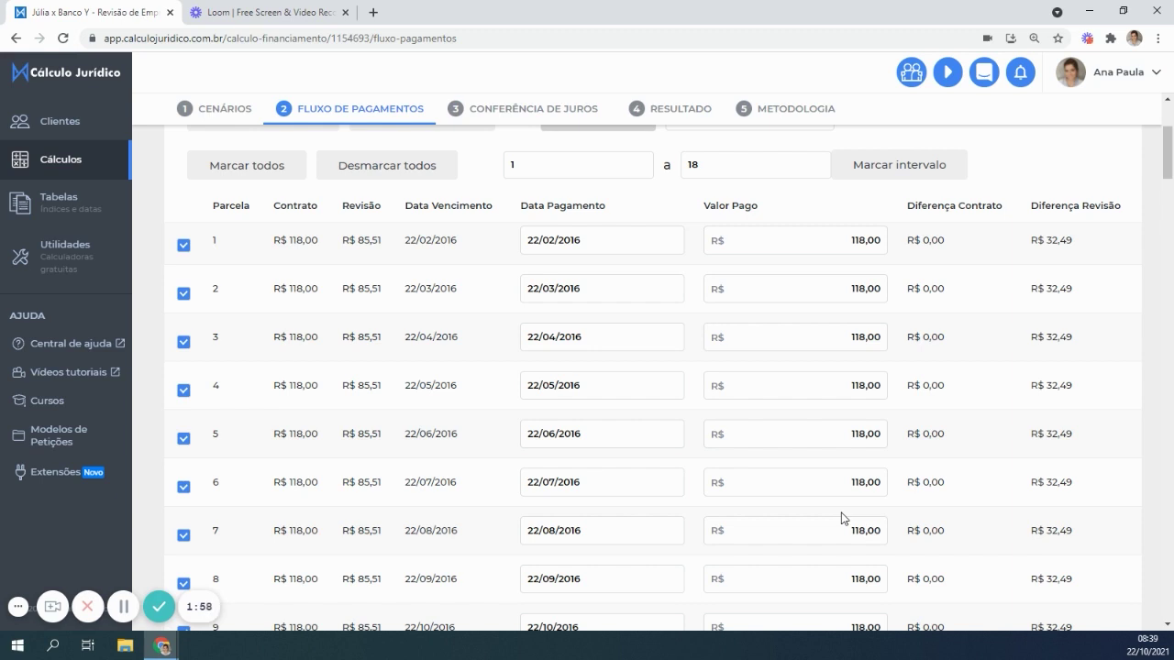
pyautogui.scroll(-2, 674, 492)
pyautogui.scroll(-5, 672, 493)
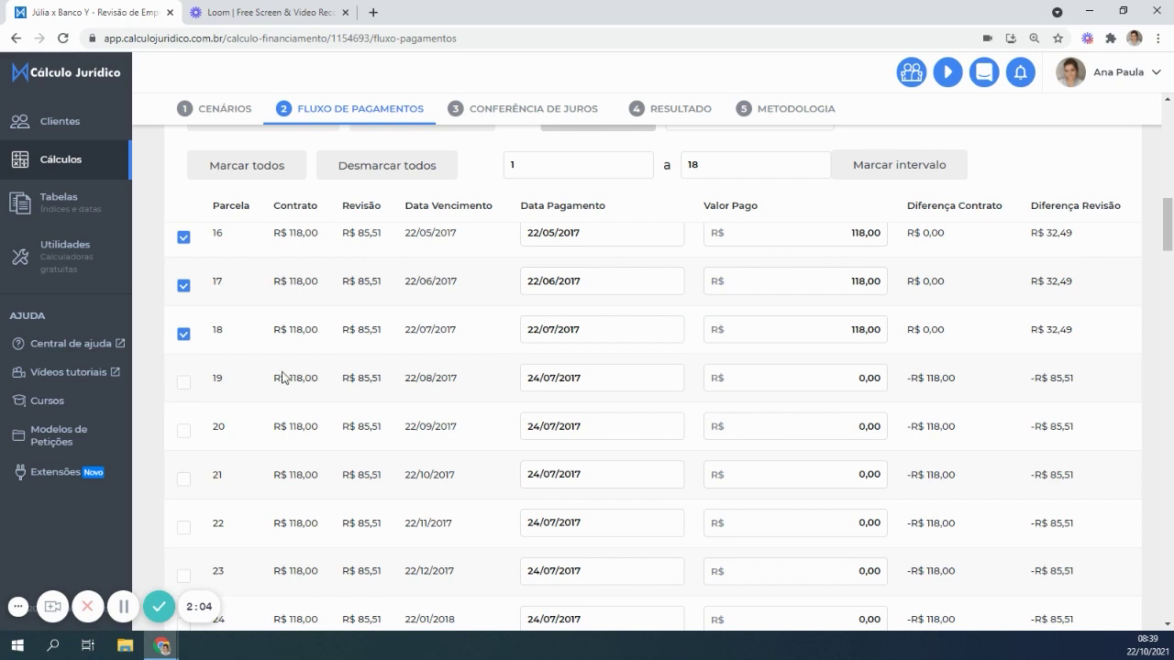
pyautogui.moveTo(275, 377); pyautogui.dragTo(317, 377)
pyautogui.click(216, 384)
pyautogui.click(845, 382)
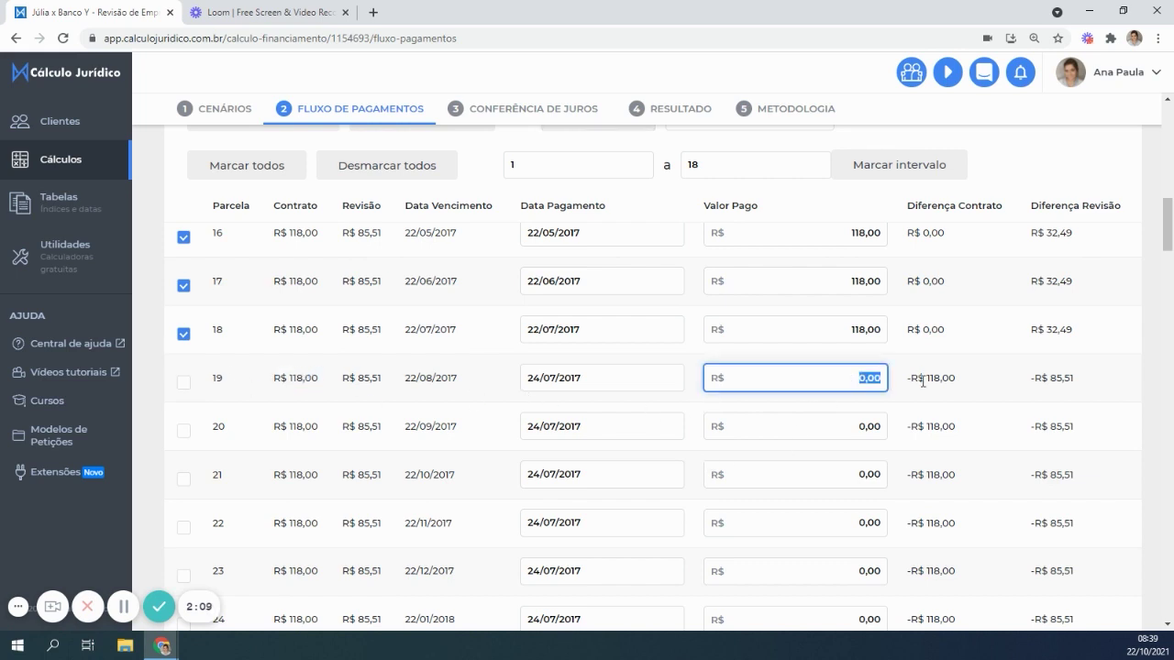
pyautogui.click(592, 377)
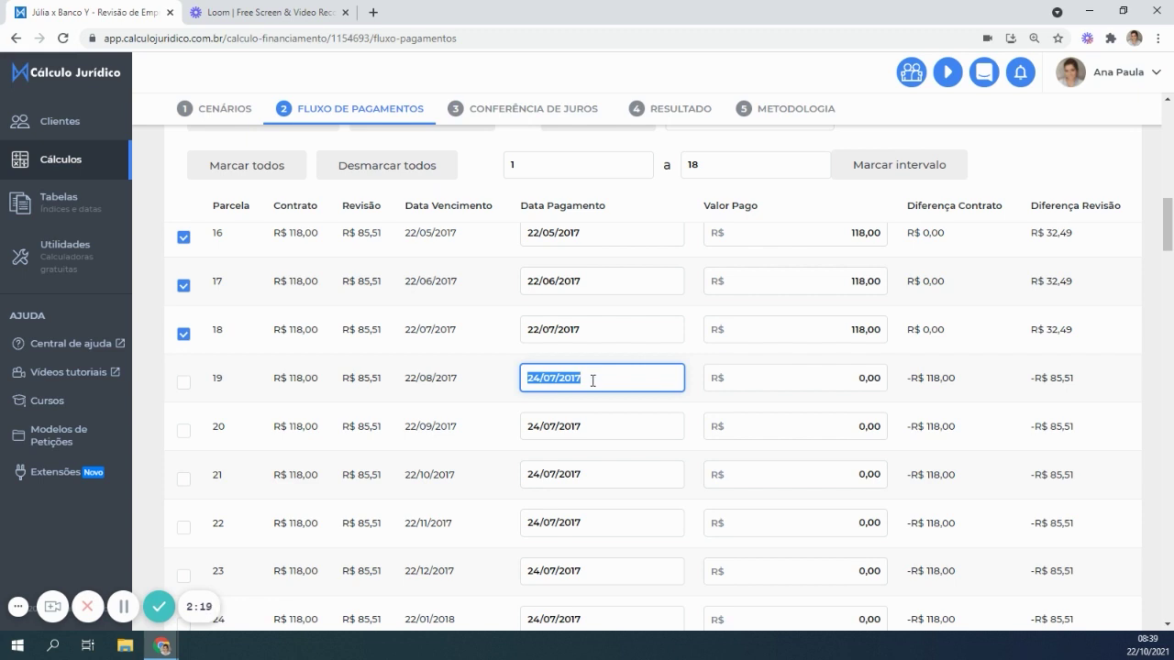
pyautogui.scroll(10, 592, 380)
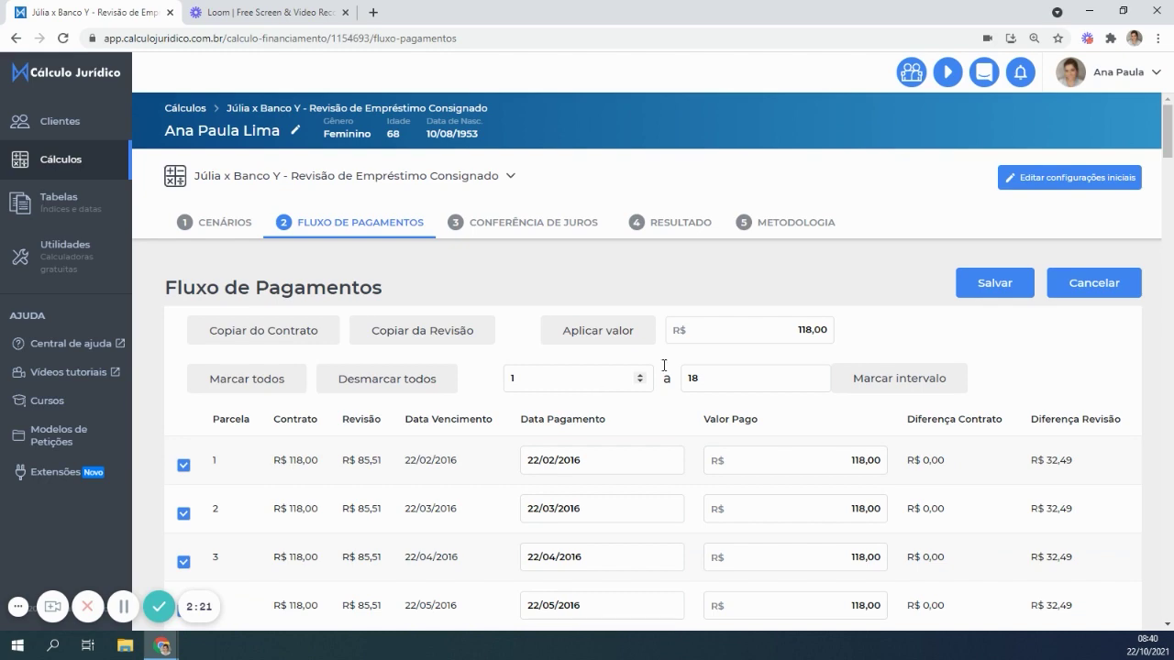
pyautogui.click(1007, 287)
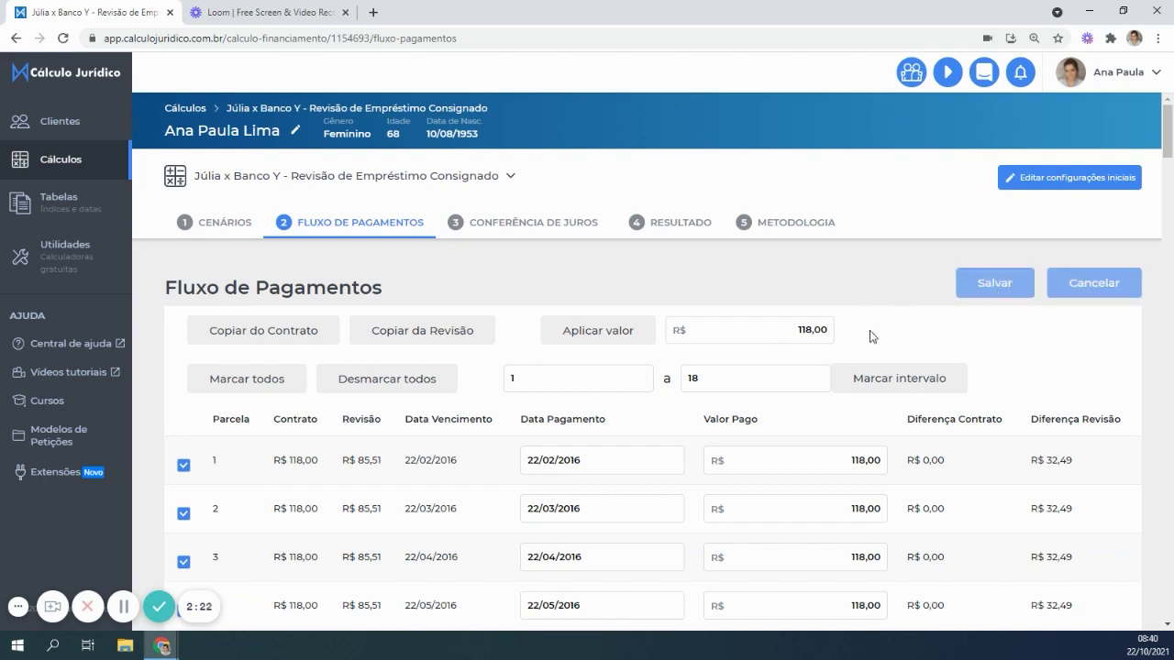
# Open the Resultado section and review the Revisão installments in the Dimensão do Tempo table
pyautogui.click(659, 230)
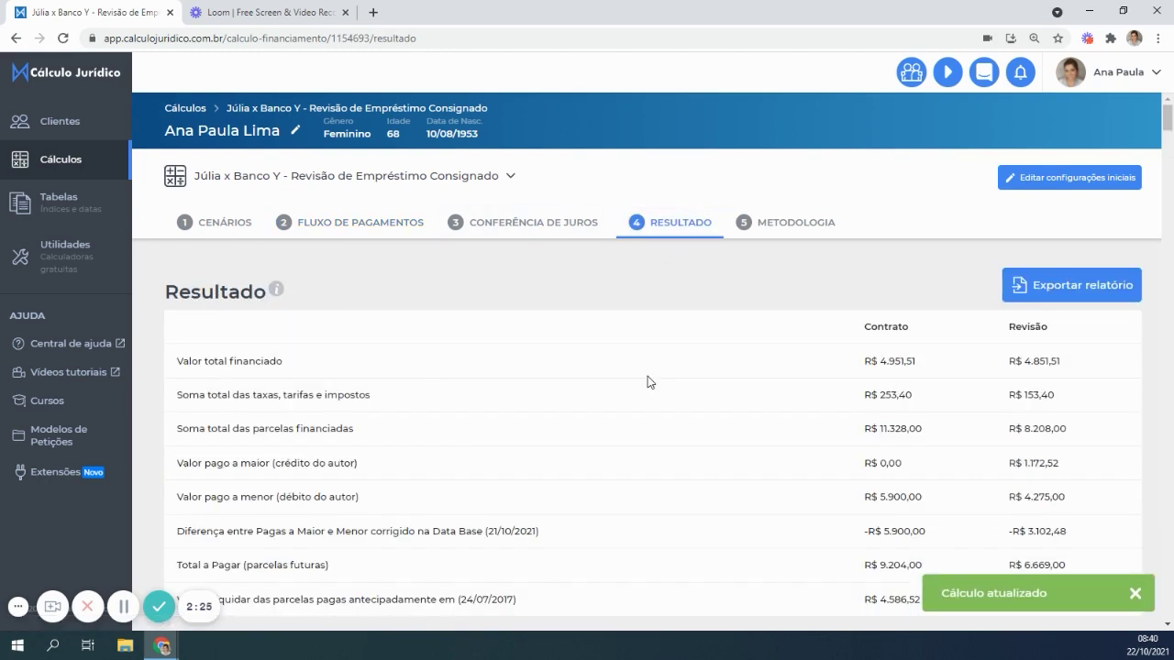
pyautogui.scroll(-5, 648, 383)
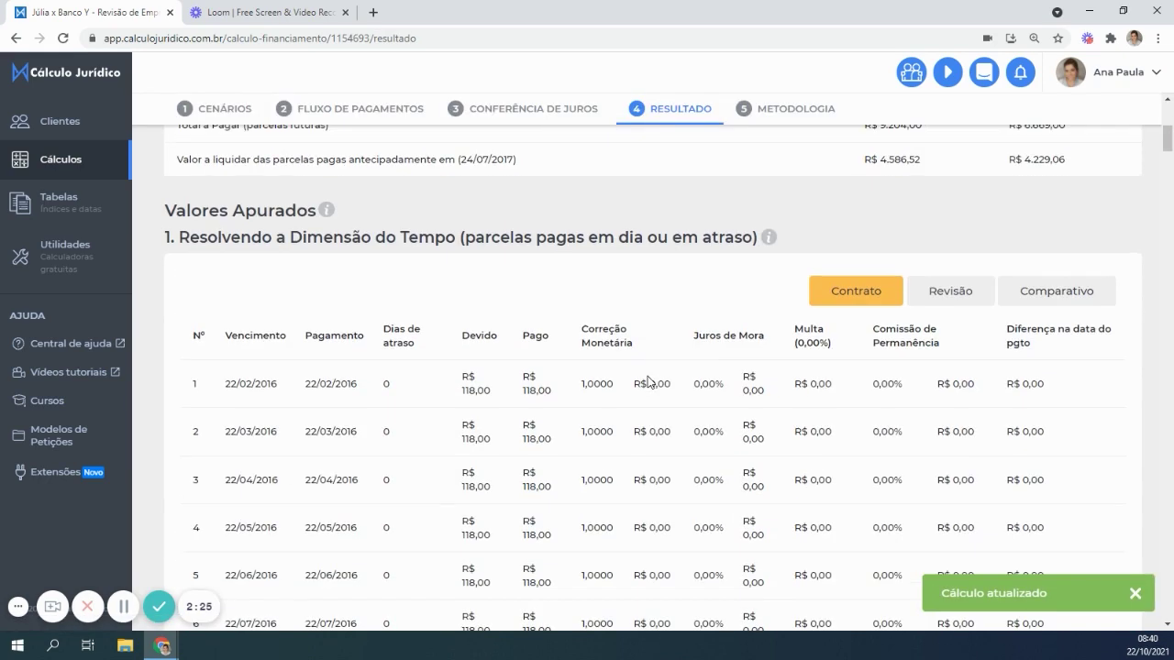
pyautogui.click(965, 298)
pyautogui.scroll(-5, 642, 406)
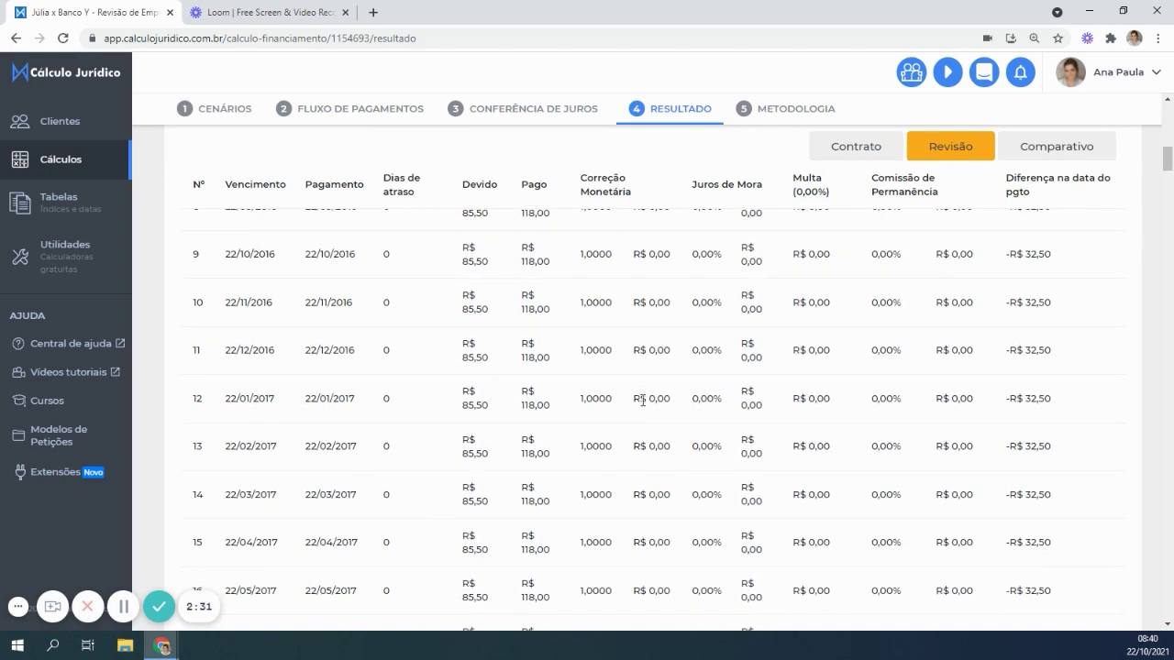
pyautogui.scroll(-5, 641, 400)
pyautogui.scroll(-12, 645, 409)
pyautogui.scroll(-7, 644, 407)
pyautogui.scroll(-9, 644, 411)
pyautogui.scroll(-12, 645, 406)
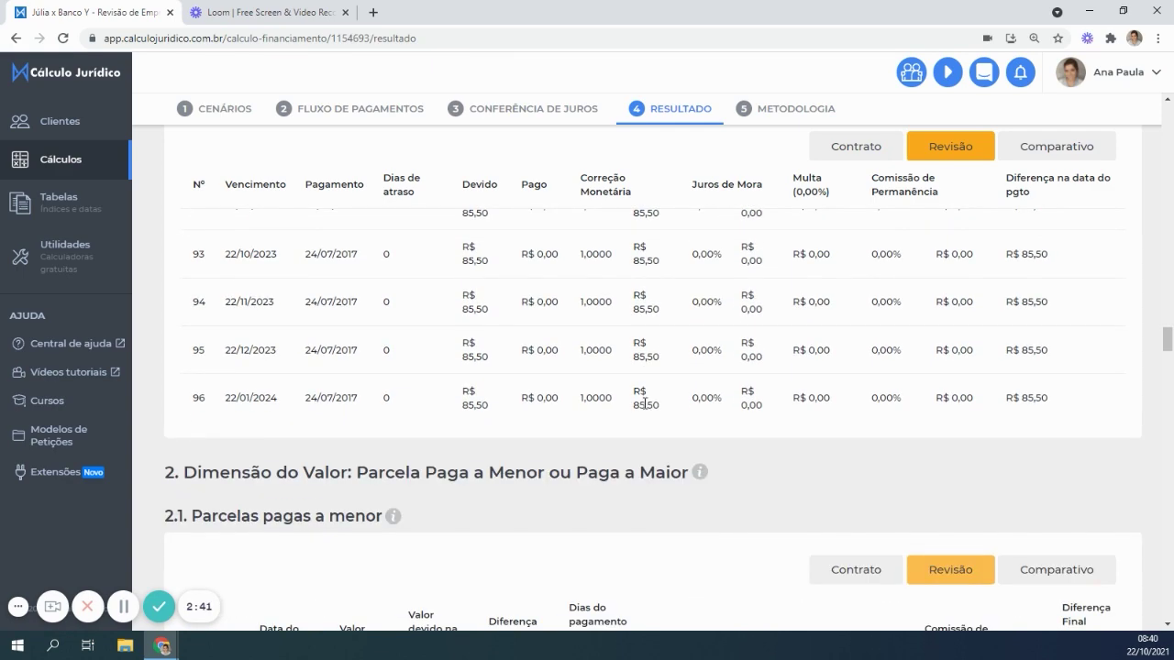
# Examine the overpaid installments 1 to 18 and their corrected total in the Parcelas pagas a maior table
pyautogui.scroll(-15, 645, 403)
pyautogui.scroll(-12, 644, 408)
pyautogui.scroll(-8, 644, 409)
pyautogui.scroll(-2, 645, 408)
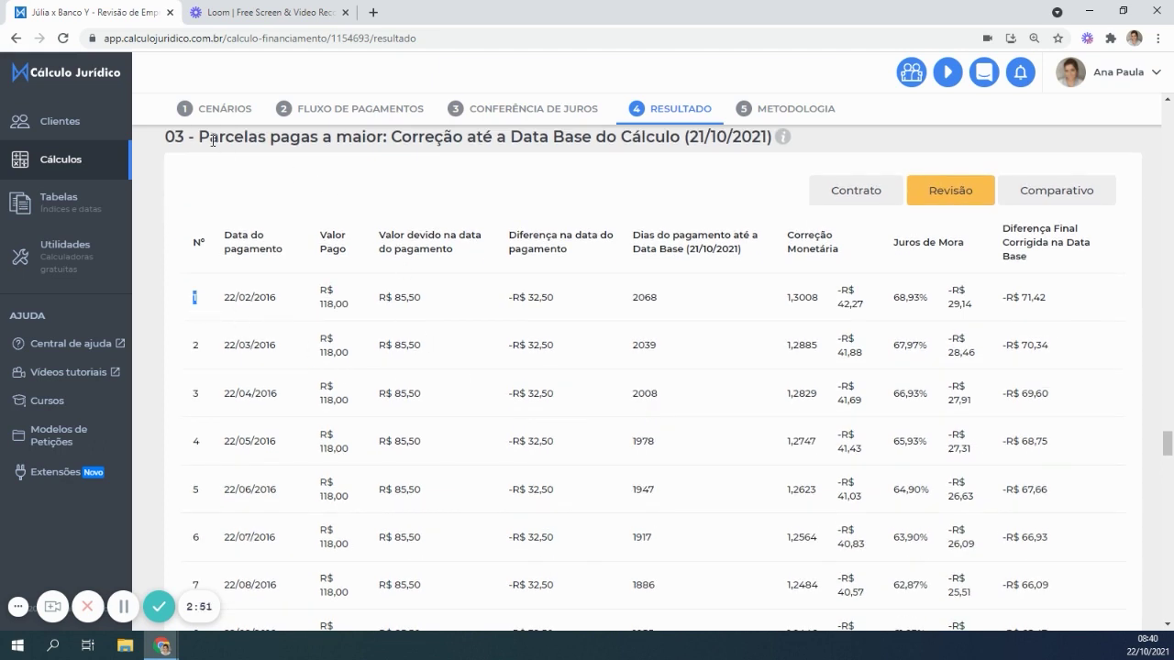
pyautogui.moveTo(207, 137); pyautogui.dragTo(241, 163)
pyautogui.click(204, 298)
pyautogui.scroll(-6, 327, 357)
pyautogui.scroll(-4, 332, 355)
pyautogui.doubleClick(197, 306)
pyautogui.scroll(1, 537, 386)
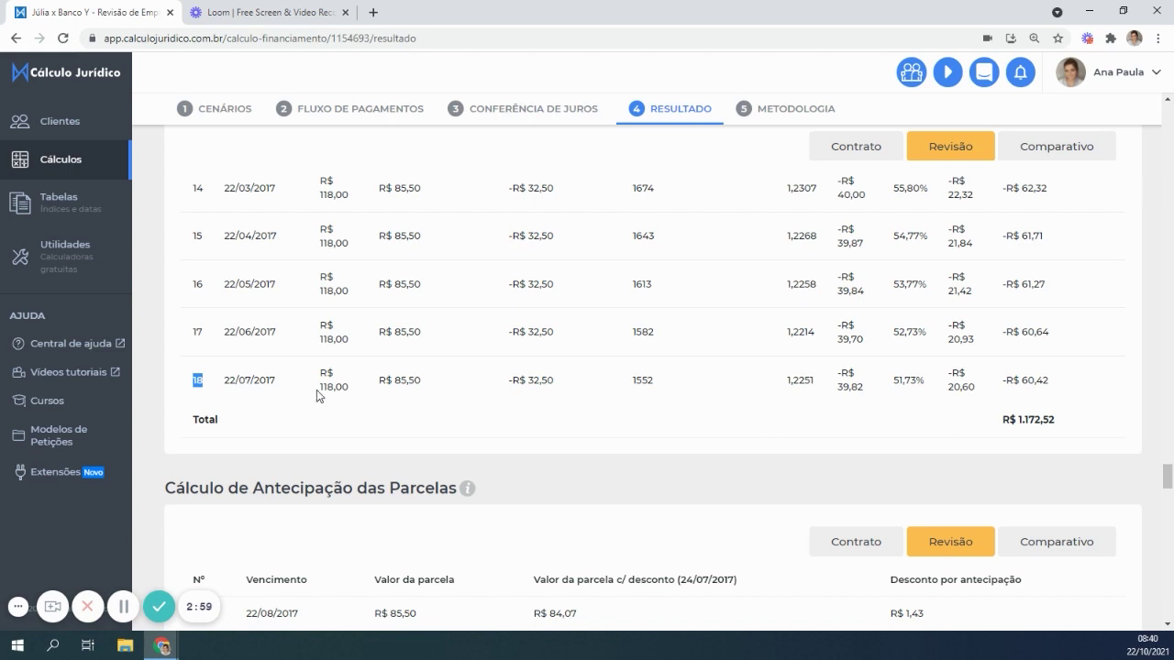
pyautogui.moveTo(321, 380); pyautogui.dragTo(347, 387)
pyautogui.click(409, 394)
pyautogui.moveTo(386, 380); pyautogui.dragTo(428, 385)
pyautogui.moveTo(1067, 424); pyautogui.dragTo(961, 422)
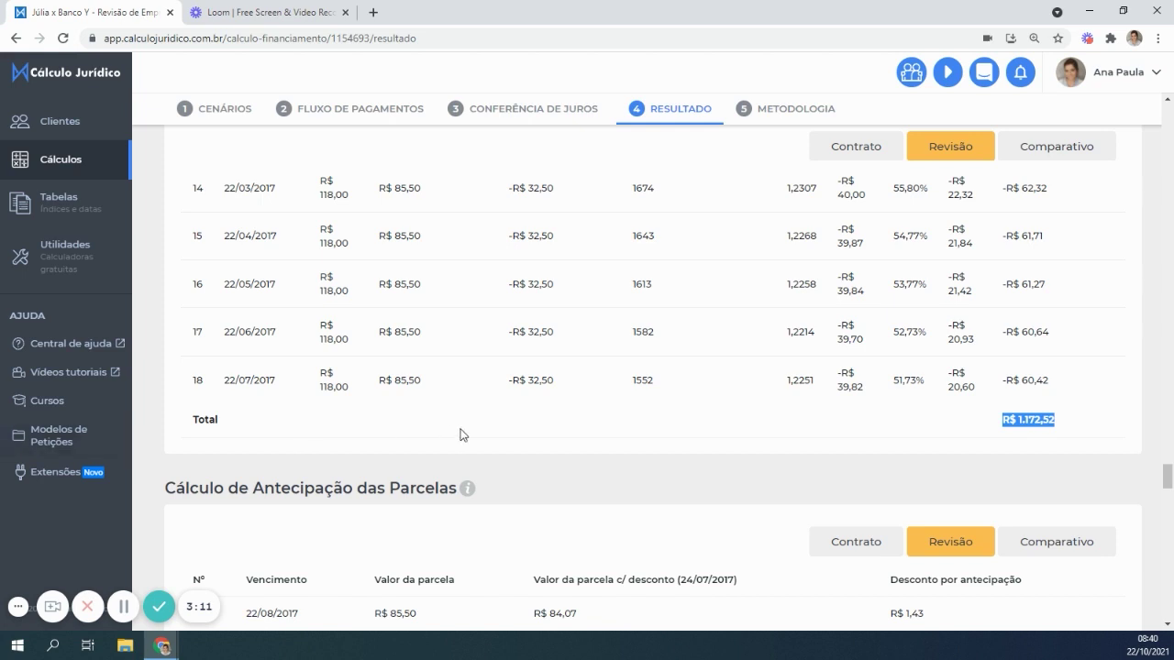
# Examine the Cálculo de Antecipação das Parcelas table from installment 19 on, including the total discounted value
pyautogui.scroll(-3, 542, 447)
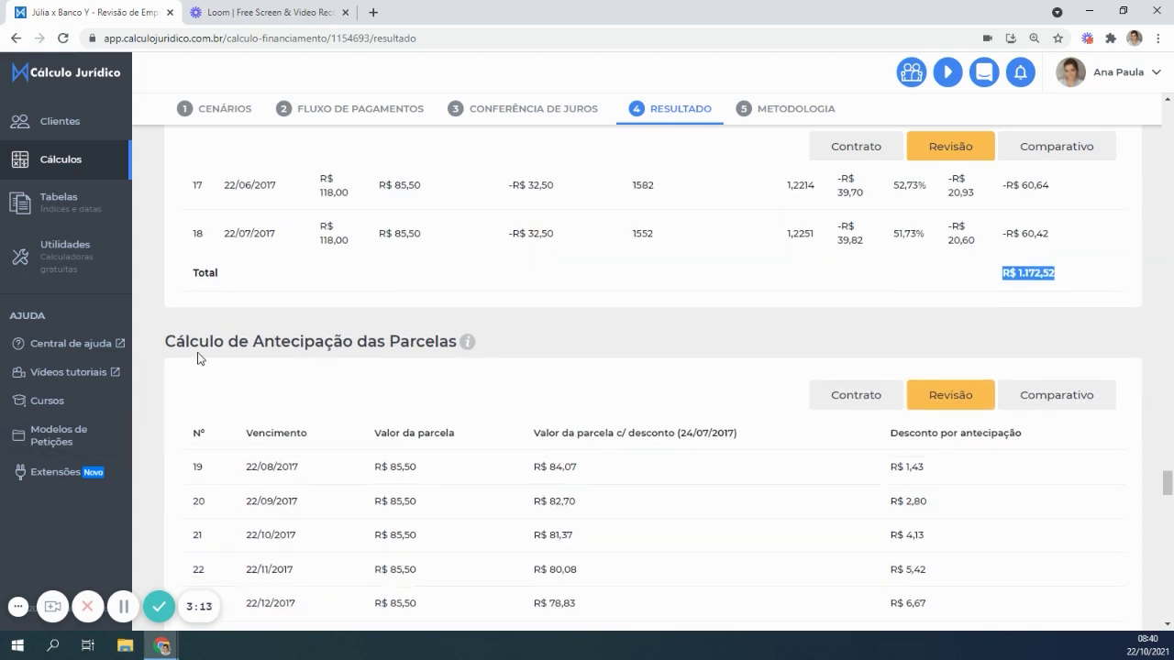
pyautogui.scroll(-2, 354, 359)
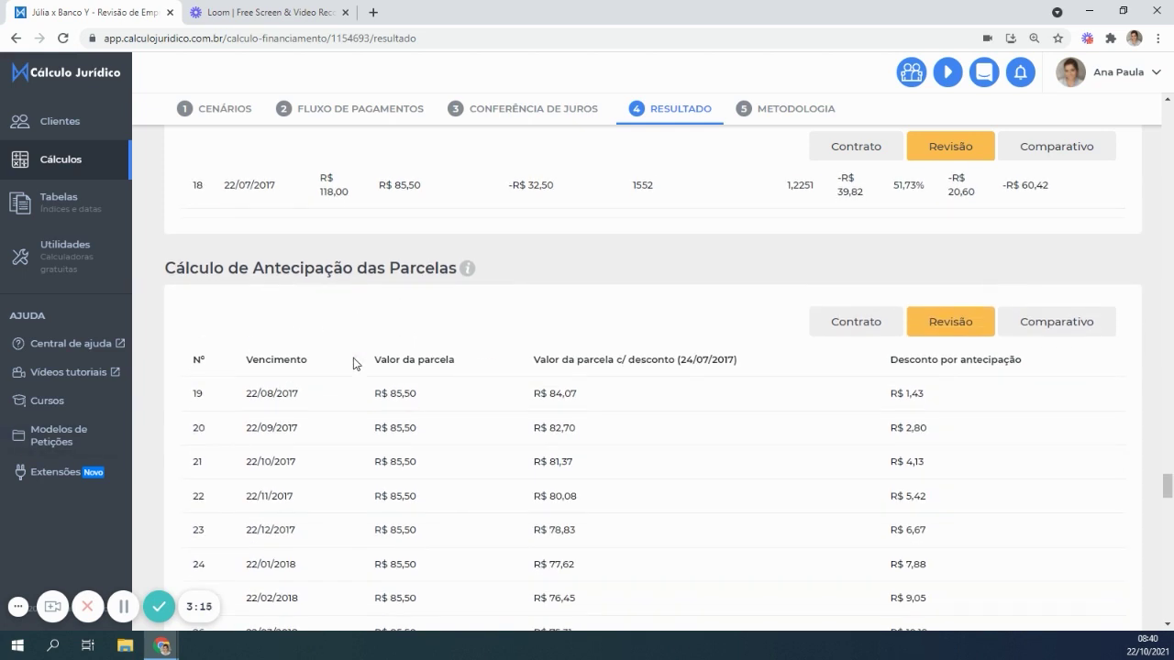
pyautogui.scroll(-2, 389, 369)
pyautogui.doubleClick(198, 319)
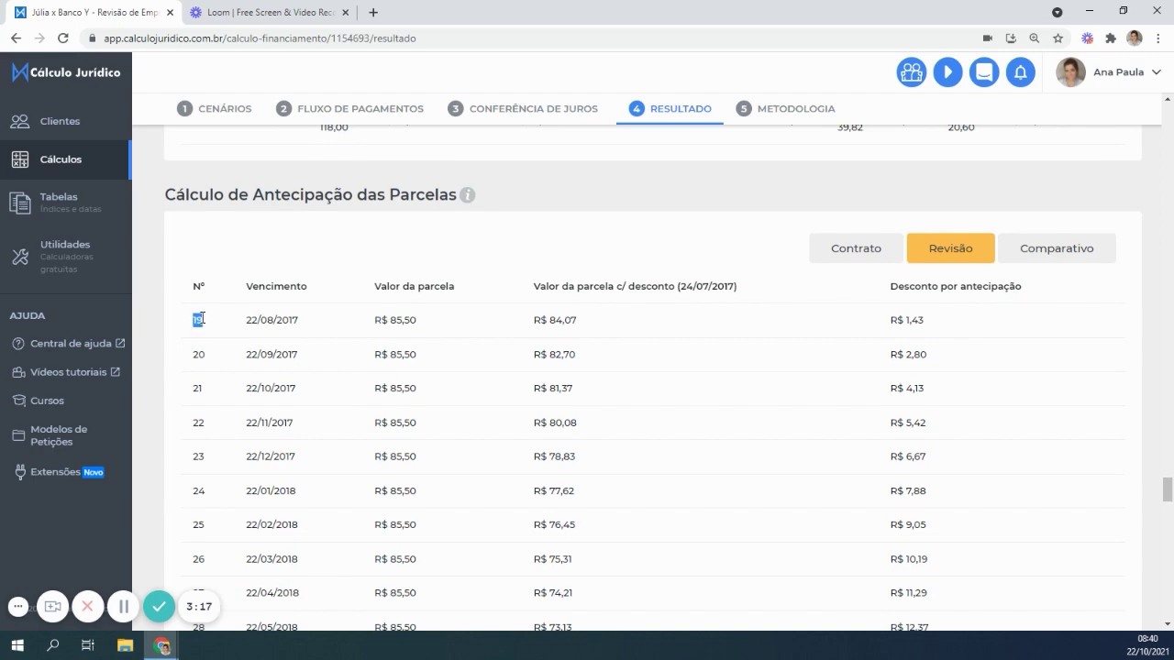
pyautogui.scroll(-2, 288, 360)
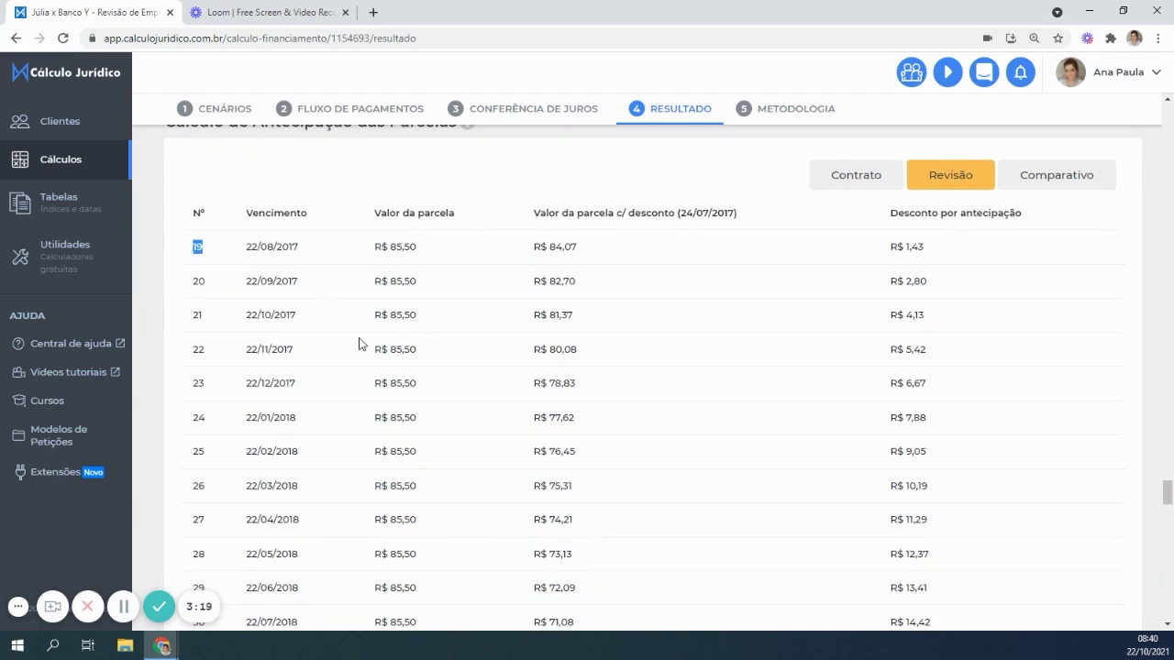
pyautogui.scroll(-10, 362, 344)
pyautogui.scroll(-12, 364, 349)
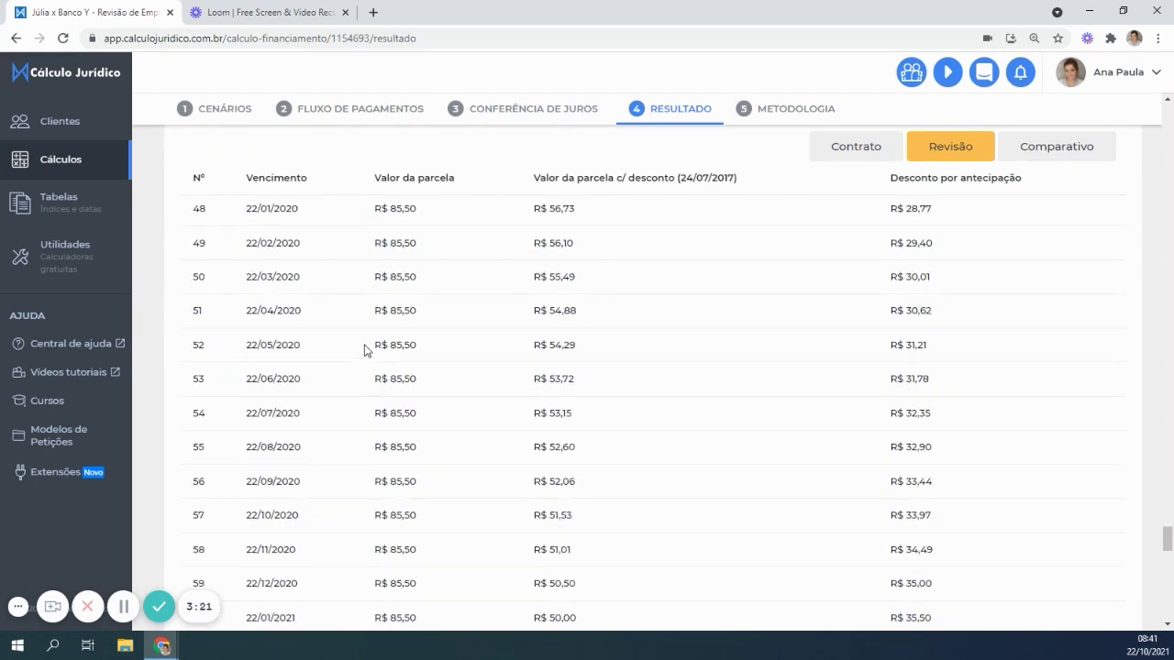
pyautogui.scroll(-9, 364, 350)
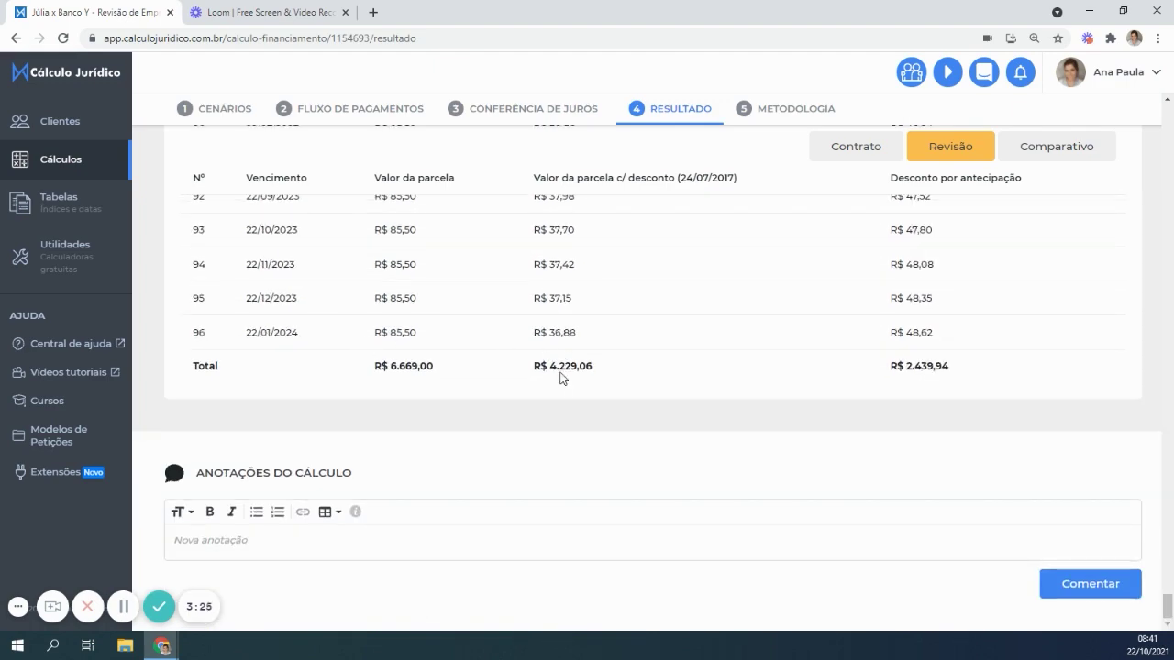
pyautogui.moveTo(680, 178); pyautogui.dragTo(726, 178)
pyautogui.click(585, 363)
pyautogui.moveTo(536, 367); pyautogui.dragTo(632, 367)
pyautogui.scroll(20, 784, 349)
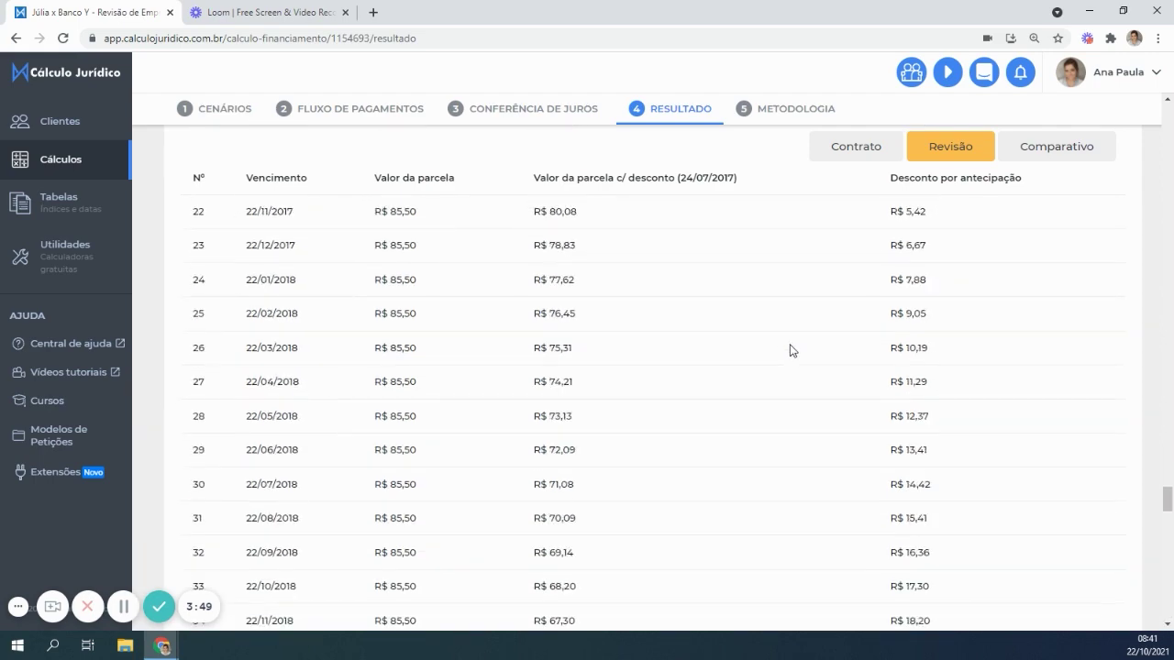
# Review the result summary and compare the Contrato, Revisão and Comparativo views of the Dimensão do Tempo table
pyautogui.scroll(-2, 717, 192)
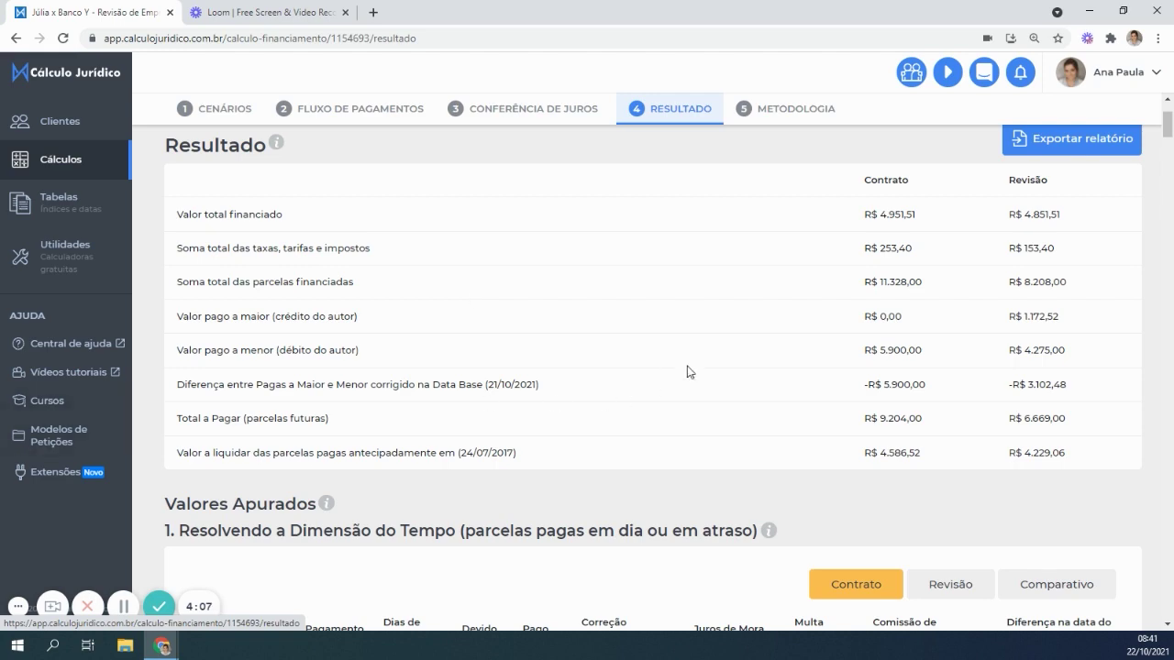
pyautogui.scroll(-2, 734, 383)
pyautogui.scroll(-1, 736, 384)
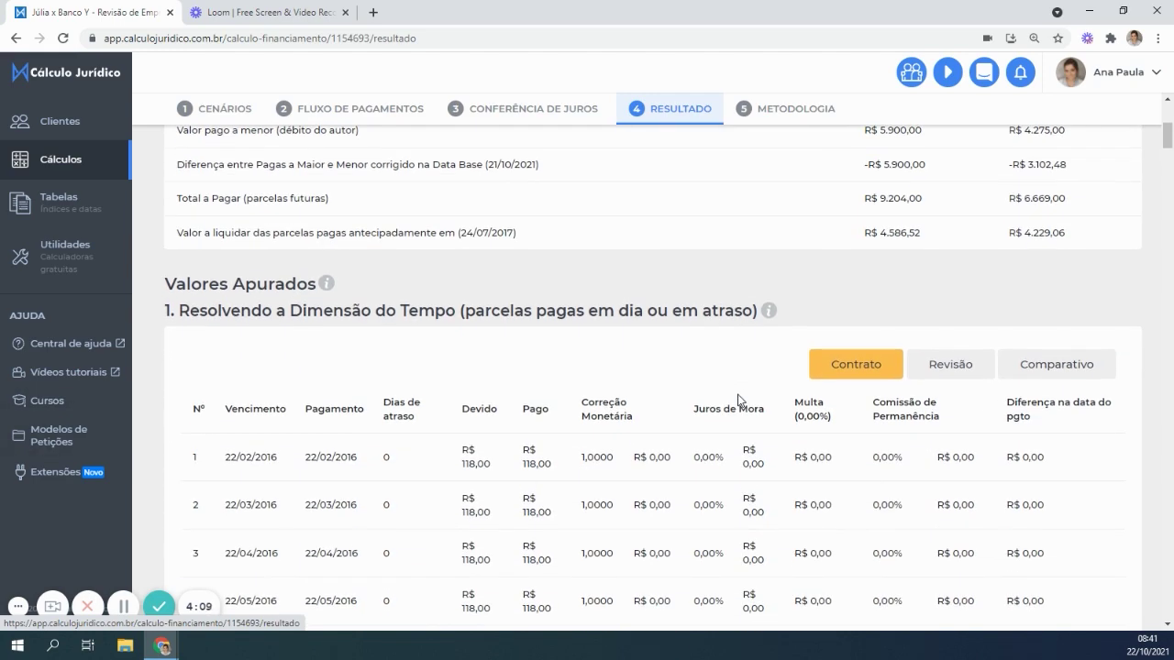
pyautogui.scroll(3, 864, 263)
pyautogui.scroll(-3, 897, 348)
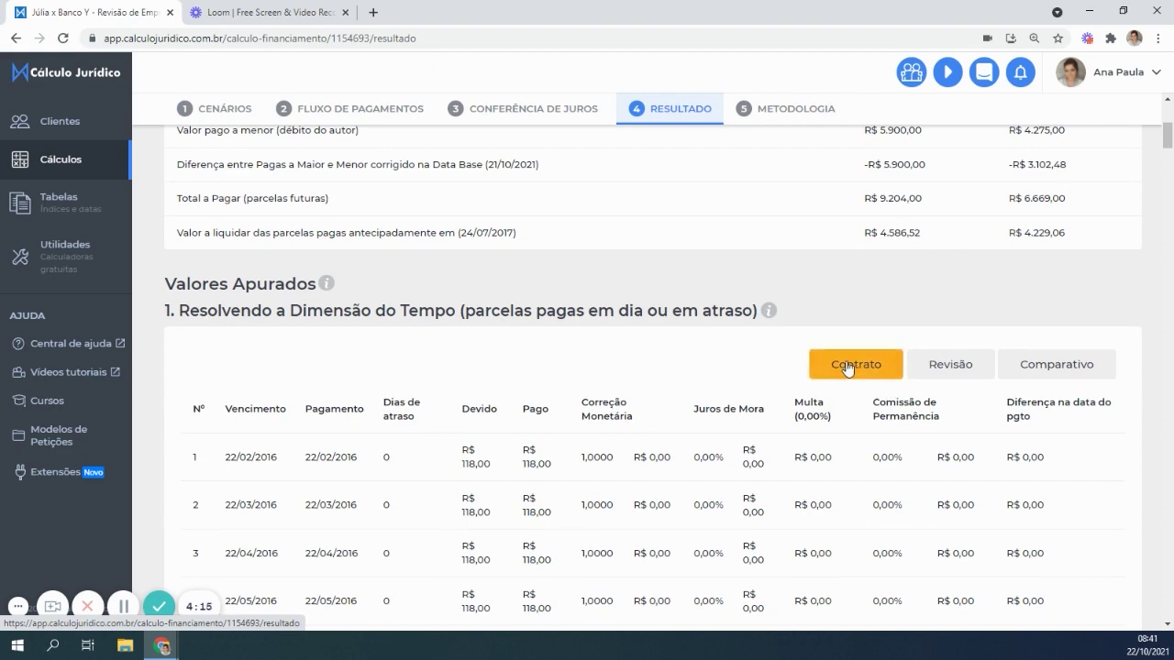
pyautogui.scroll(-4, 849, 385)
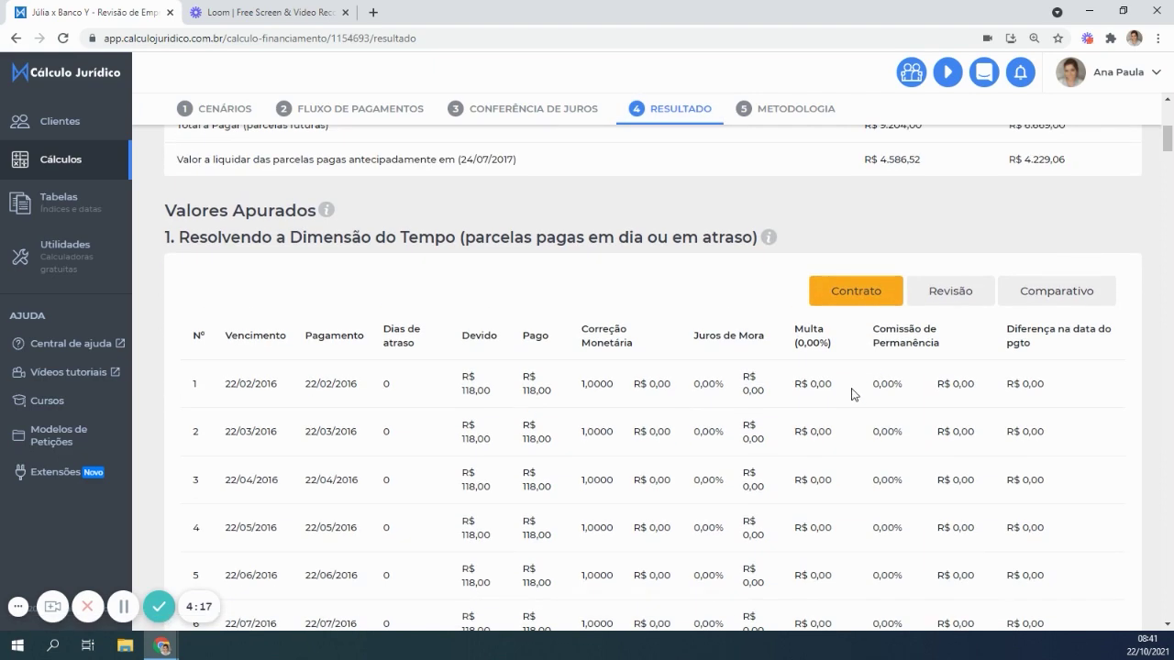
pyautogui.scroll(4, 851, 401)
pyautogui.click(957, 295)
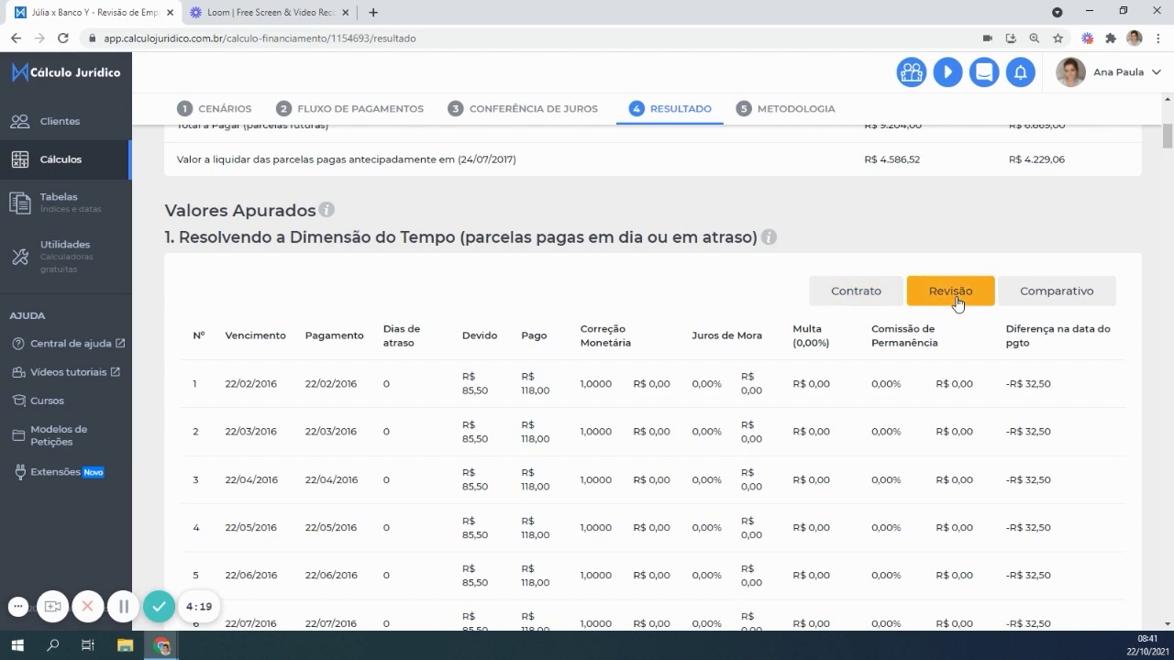
pyautogui.scroll(-6, 939, 365)
pyautogui.scroll(7, 937, 348)
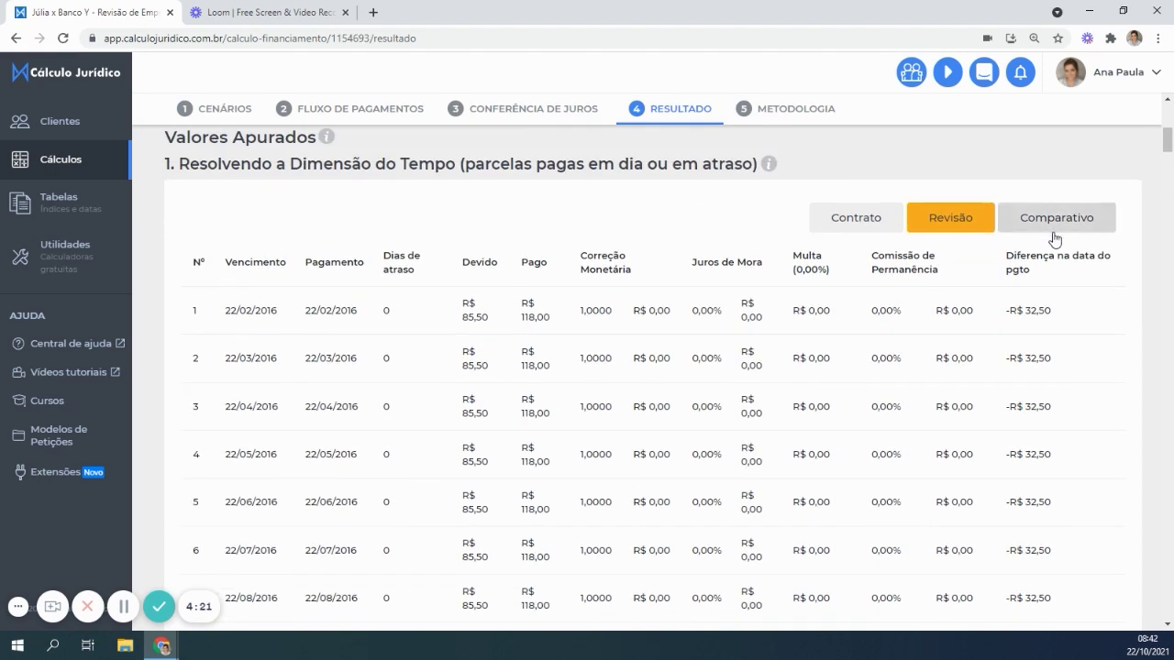
pyautogui.click(1047, 230)
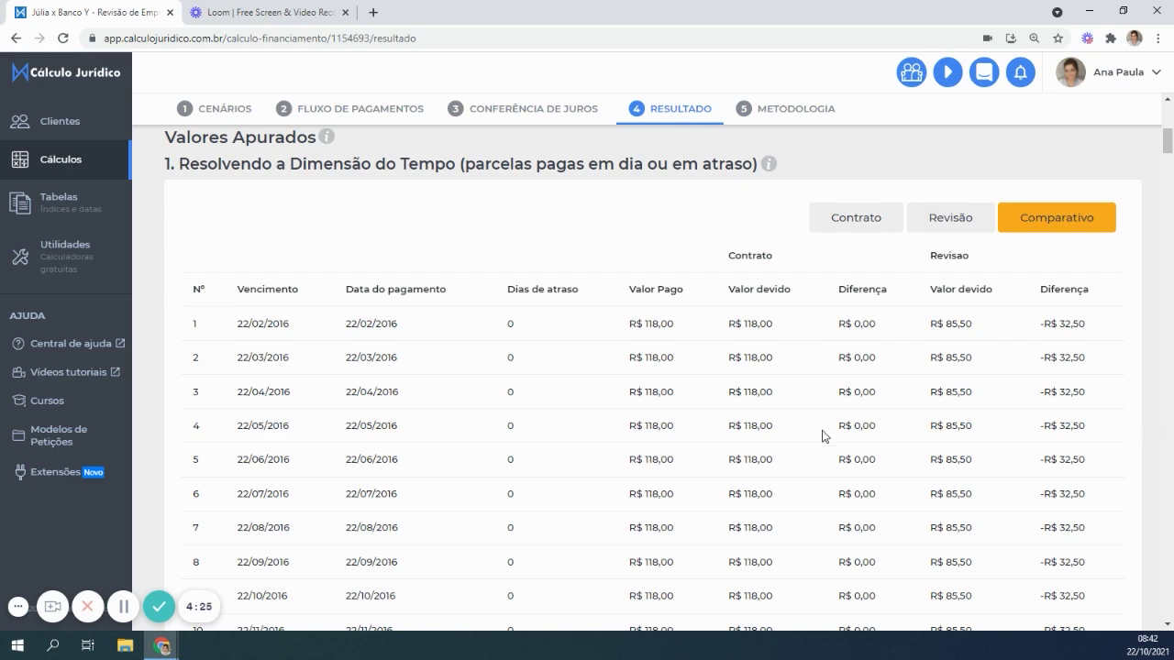
pyautogui.scroll(10, 731, 364)
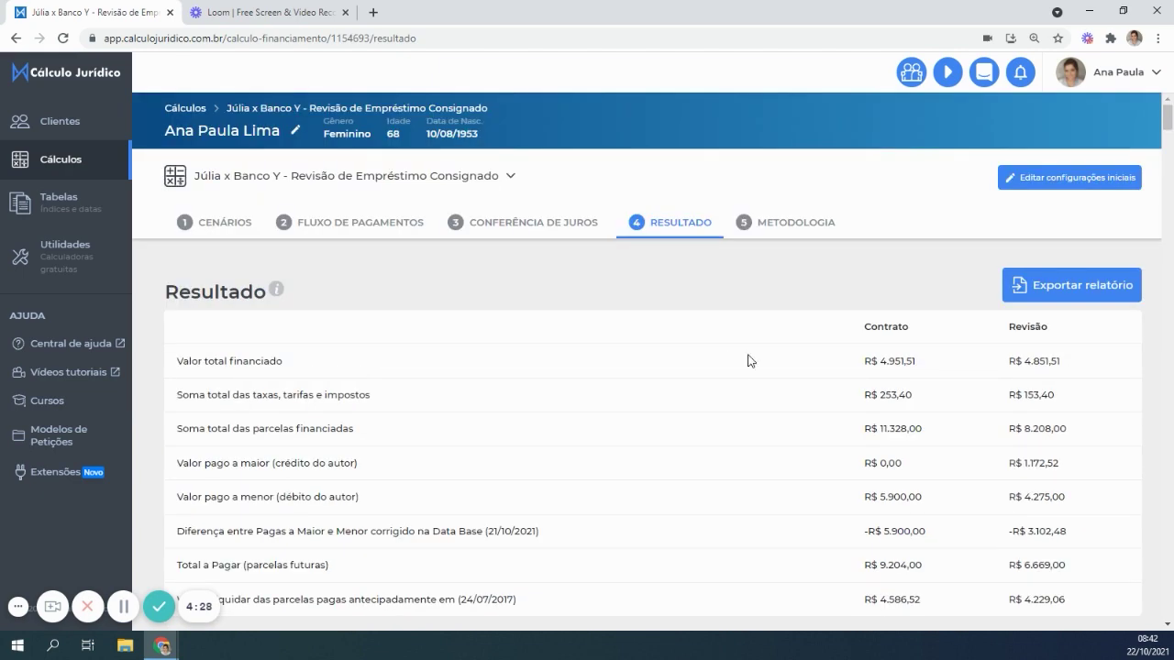
# Open the report export settings and select the Revisão scenario for the report
pyautogui.click(1050, 288)
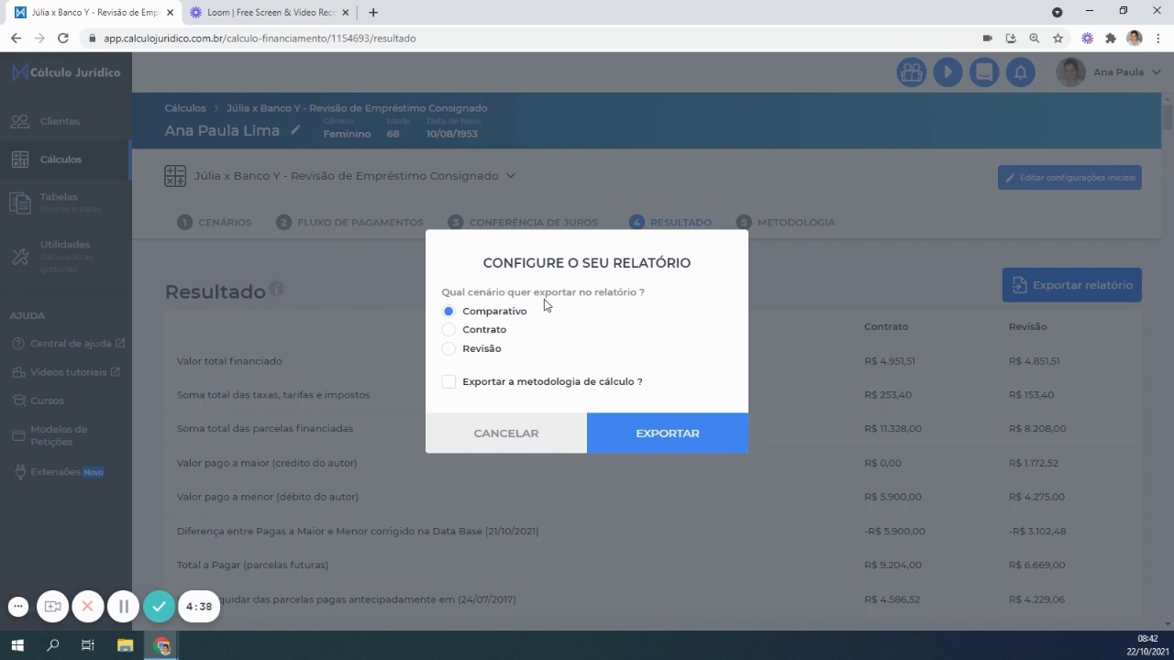
pyautogui.click(448, 330)
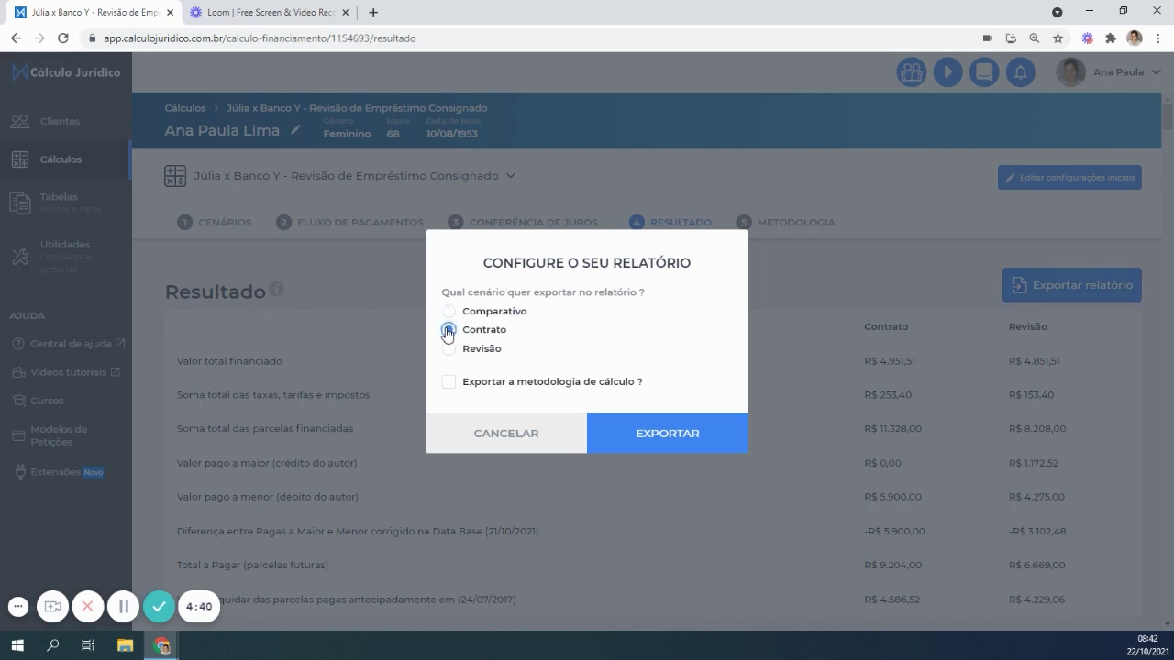
pyautogui.click(451, 351)
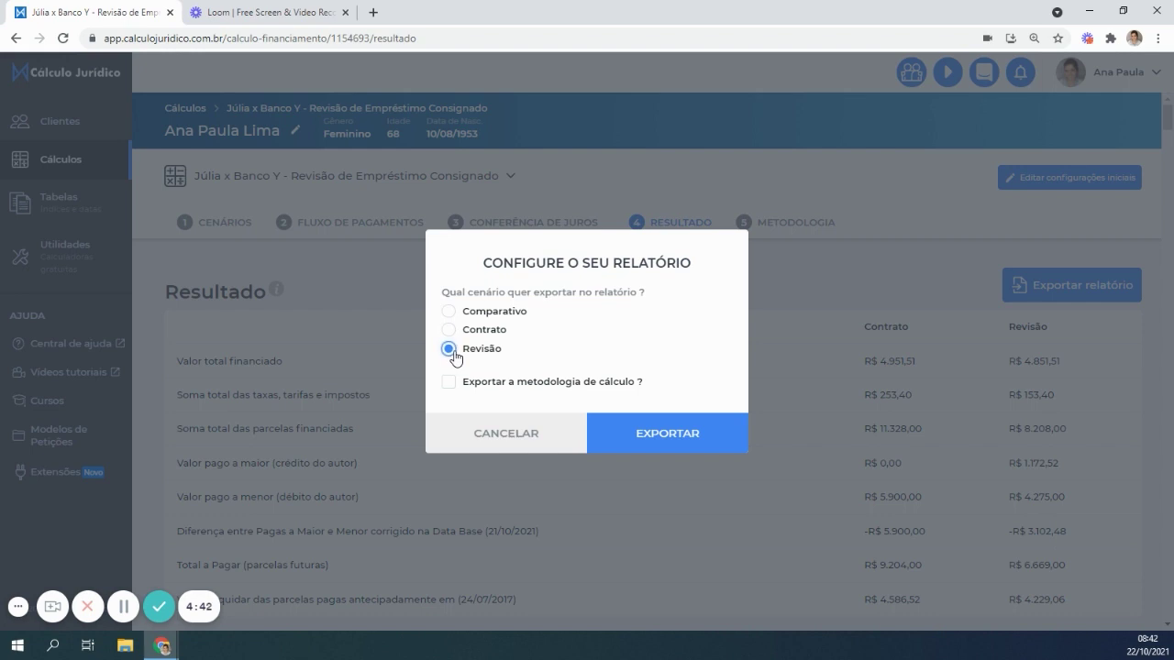